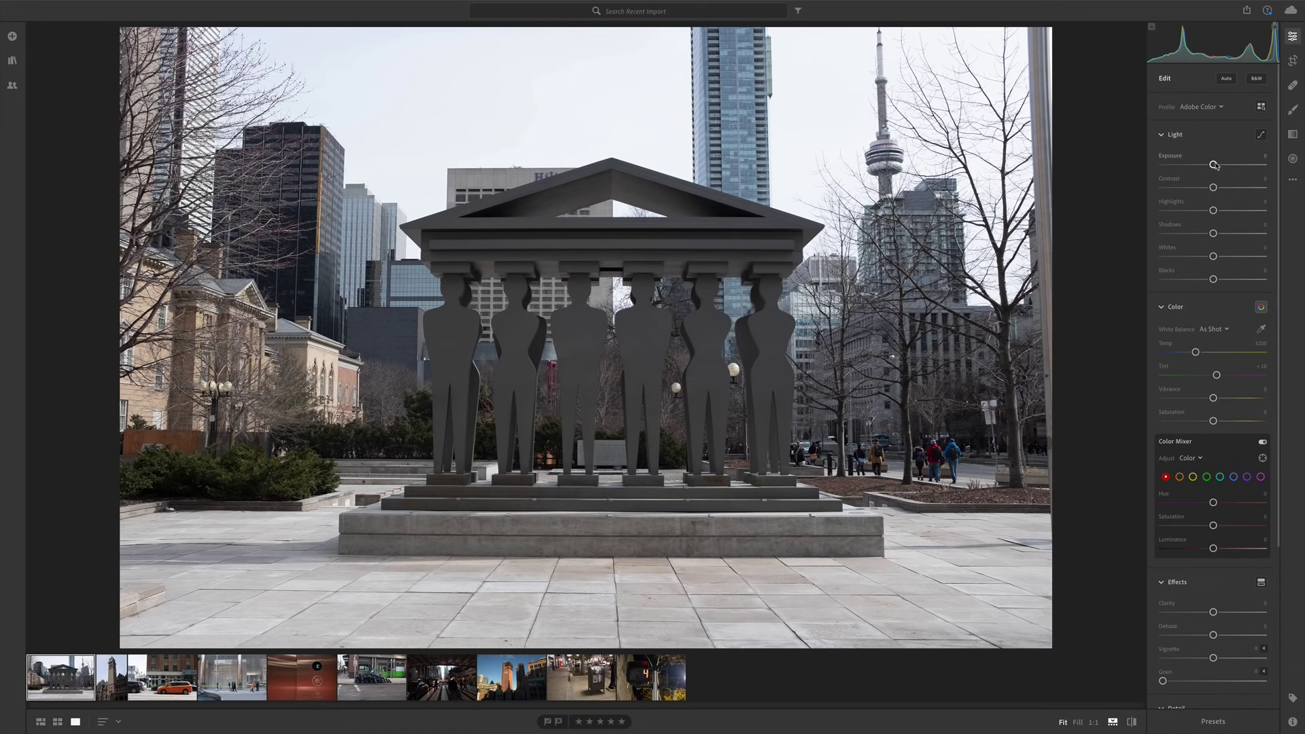
Step: Lower the monument photo's exposure slightly and raise its contrast to about +50
left_click_drag(1215, 166, 1209, 165)
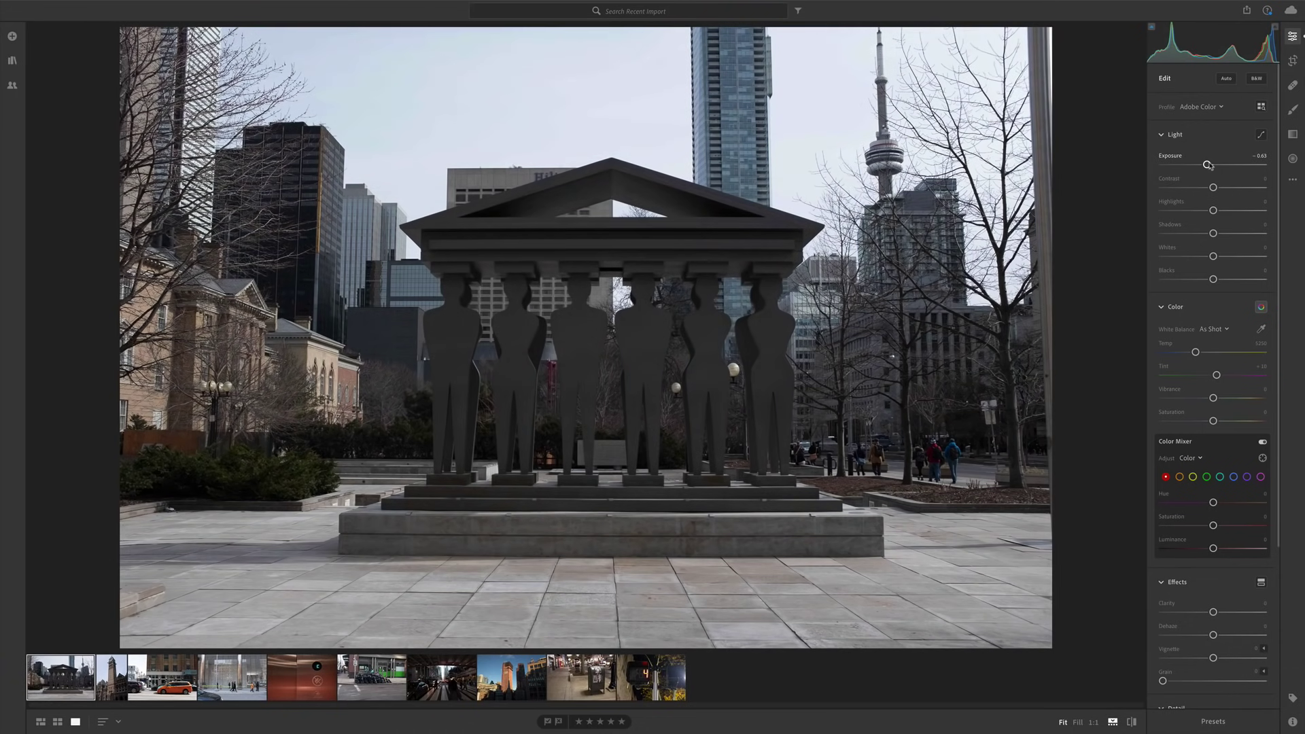
double_click(1209, 165)
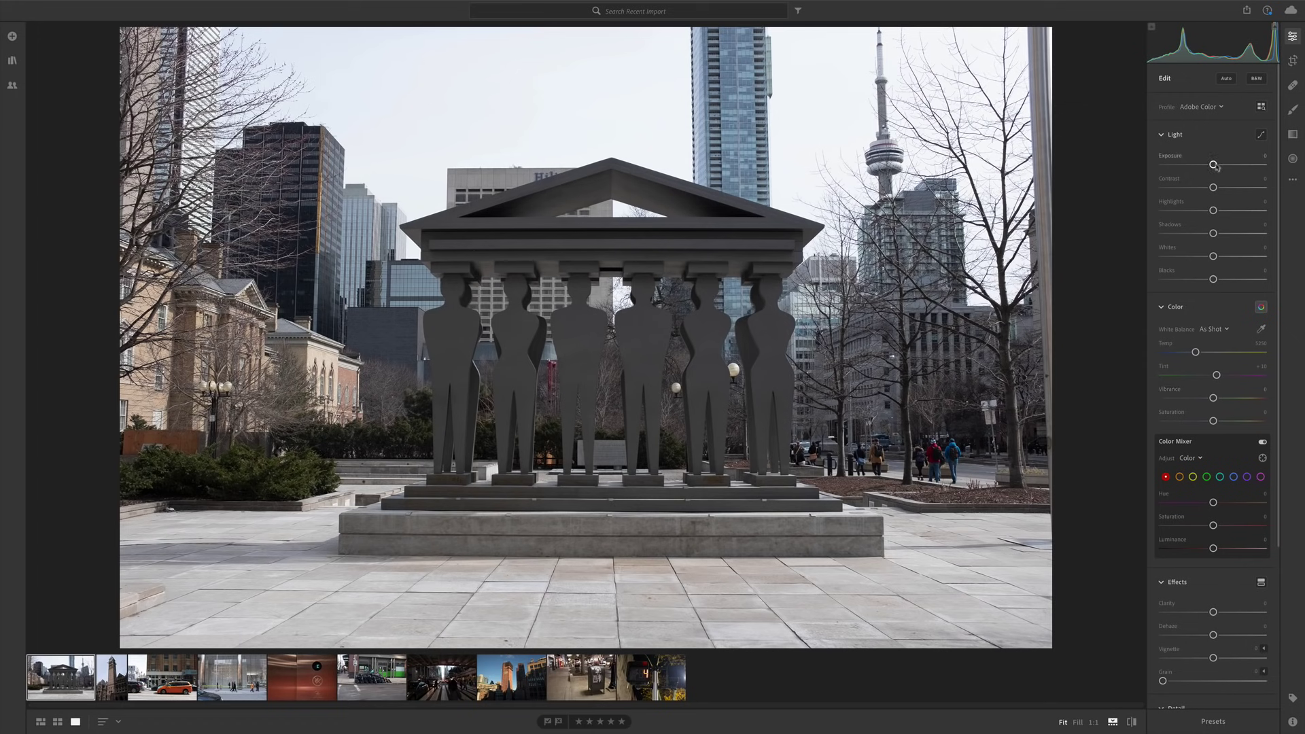
mouse_move(1213, 188)
left_mouse_down()
mouse_move(1239, 187)
mouse_move(1211, 165)
left_mouse_up()
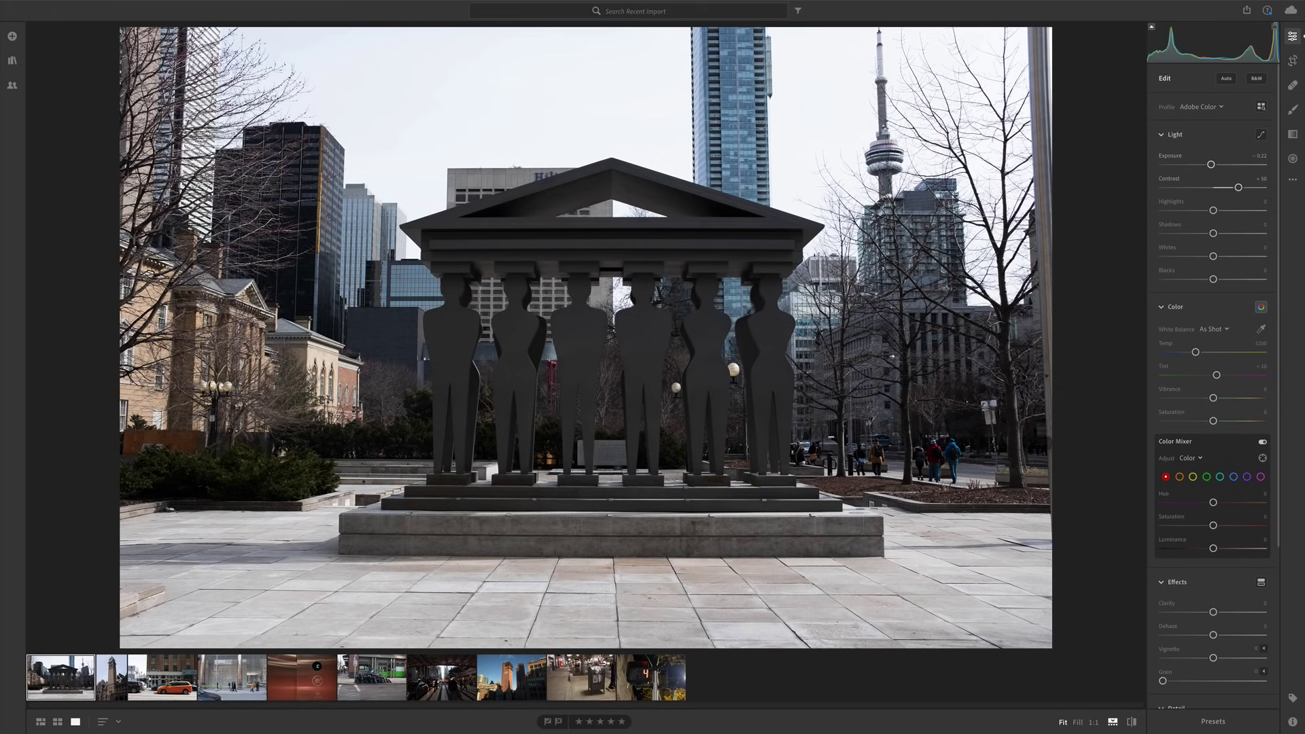
Step: Browse through the other imported photos and return to the monument photo
key("Right")
key("Right")
key("Right")
key("Right")
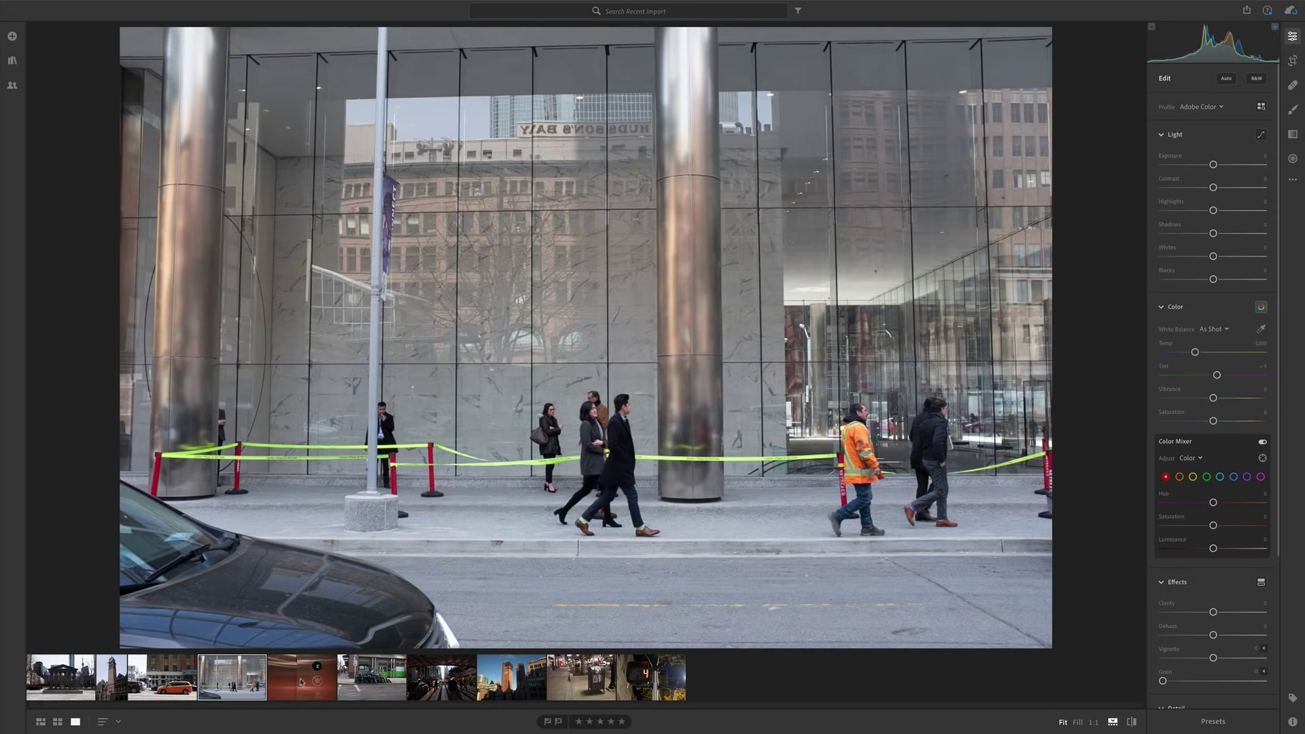
key("Right")
key("Right")
key("Right")
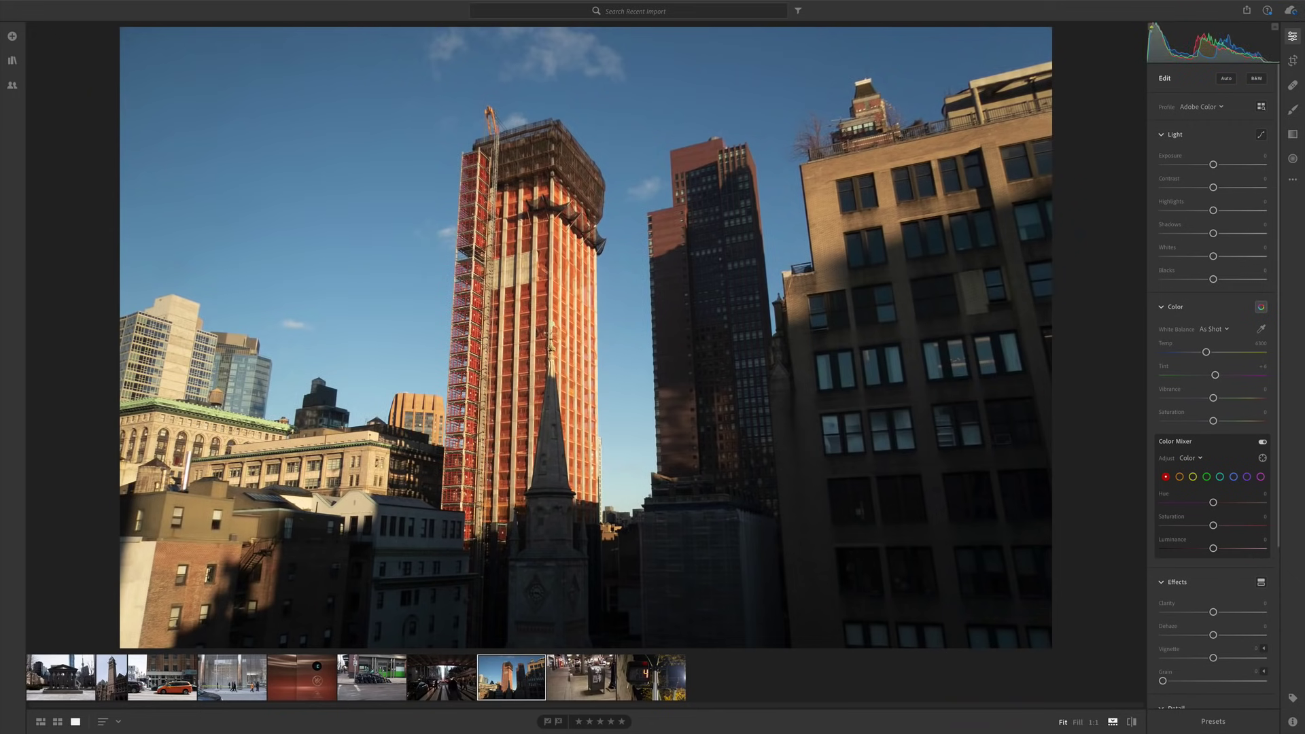
left_click(60, 677)
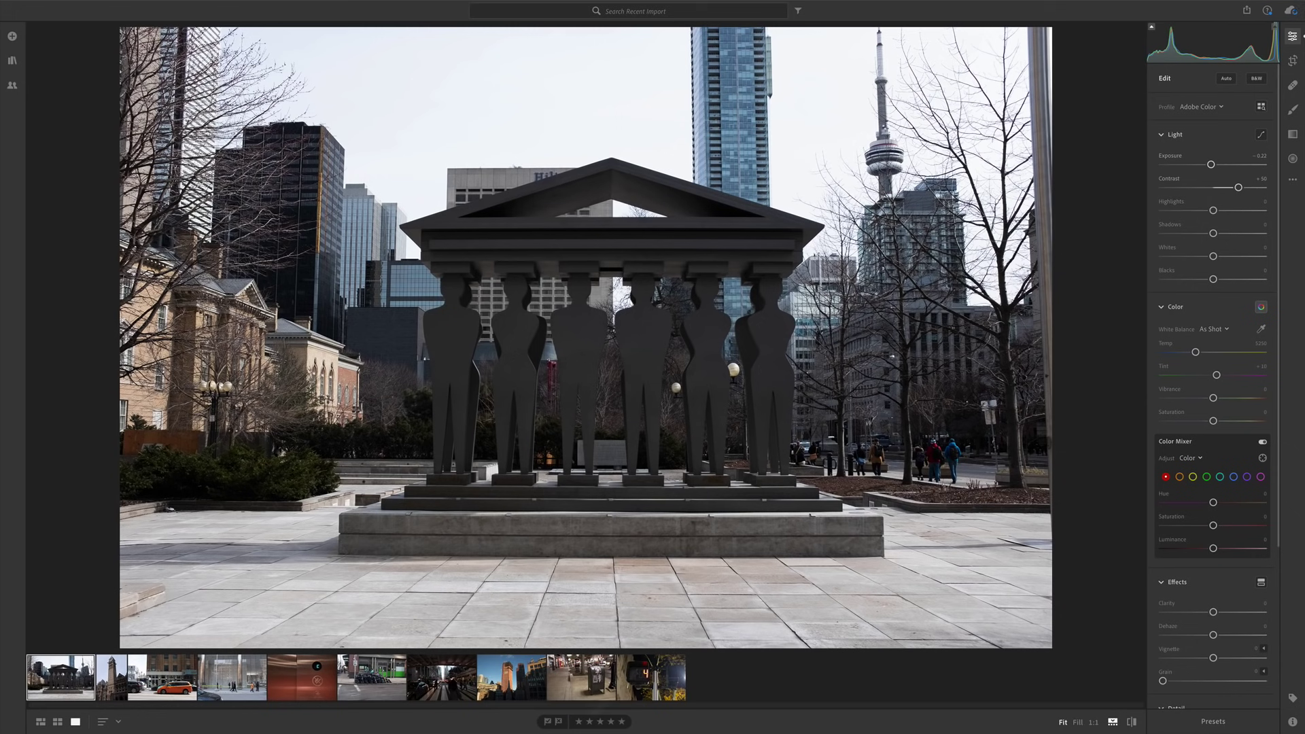
key("Right")
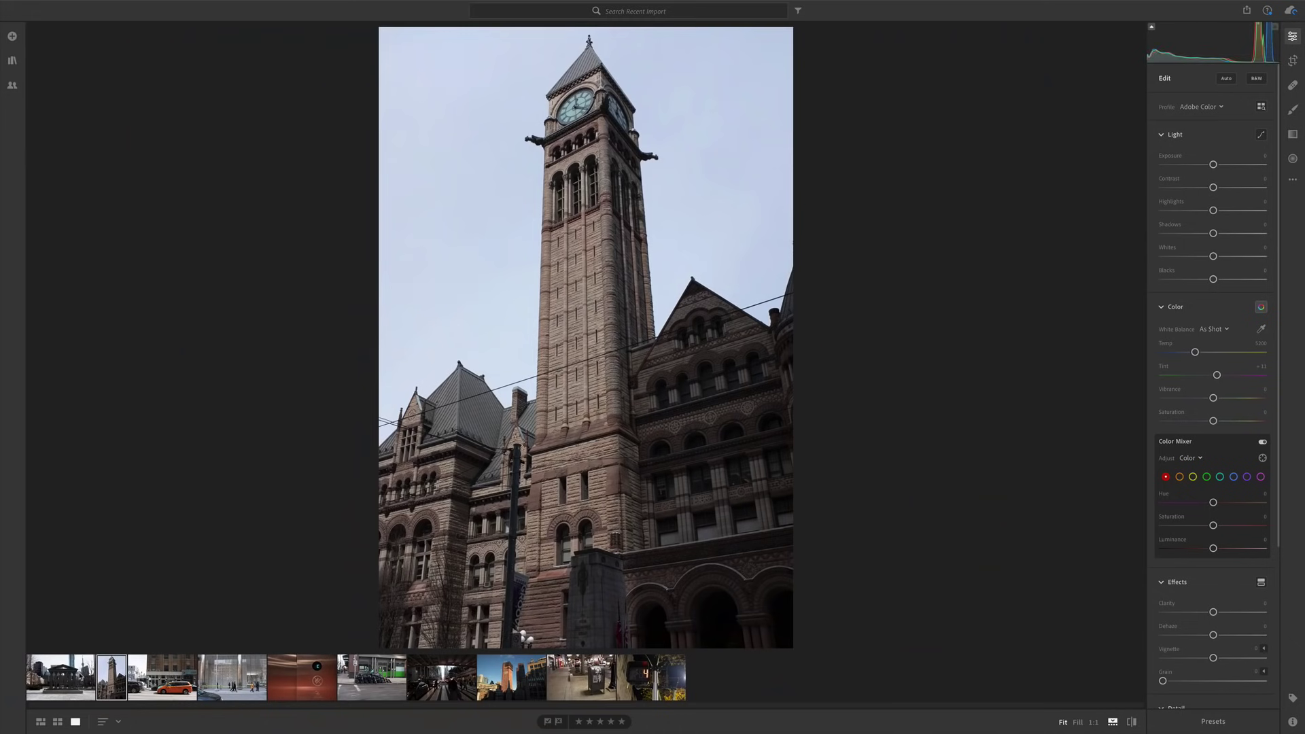
key("Left")
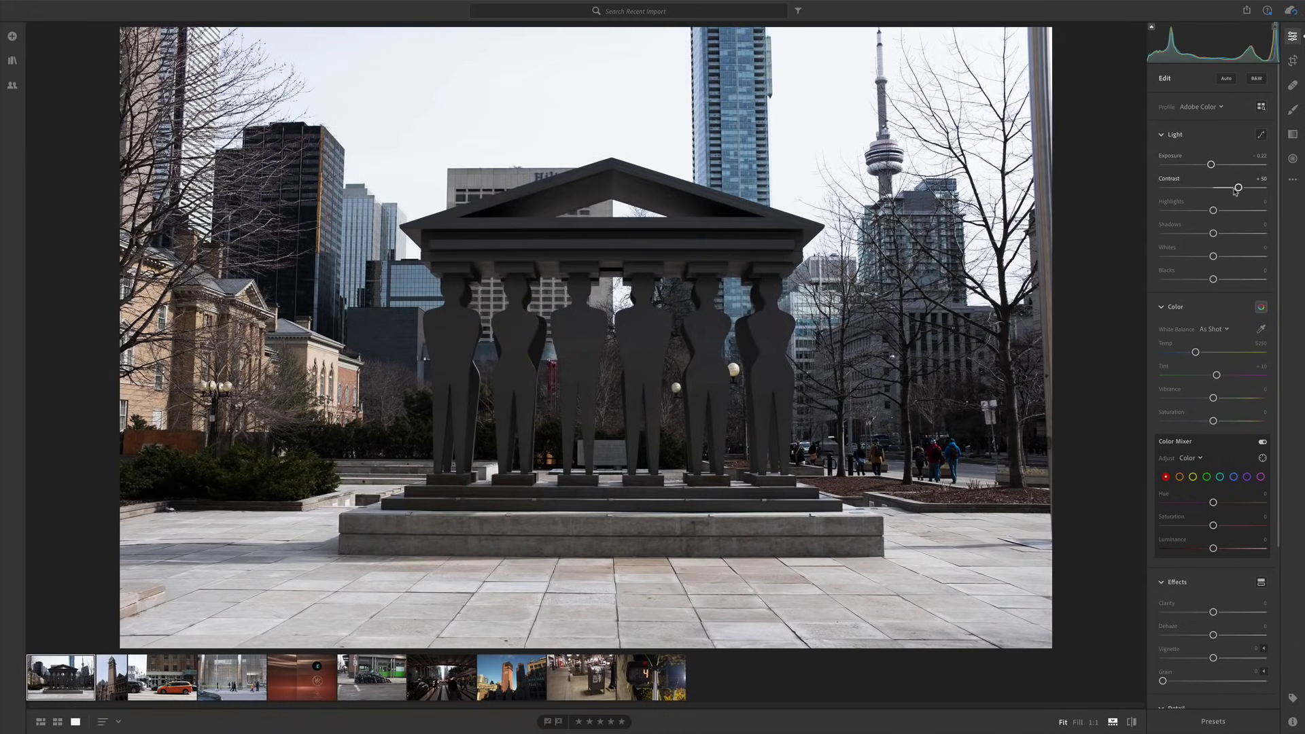
Step: Set the monument photo's contrast to +39 and copy its edit settings
left_click_drag(1235, 192, 1235, 191)
left_click(1293, 181)
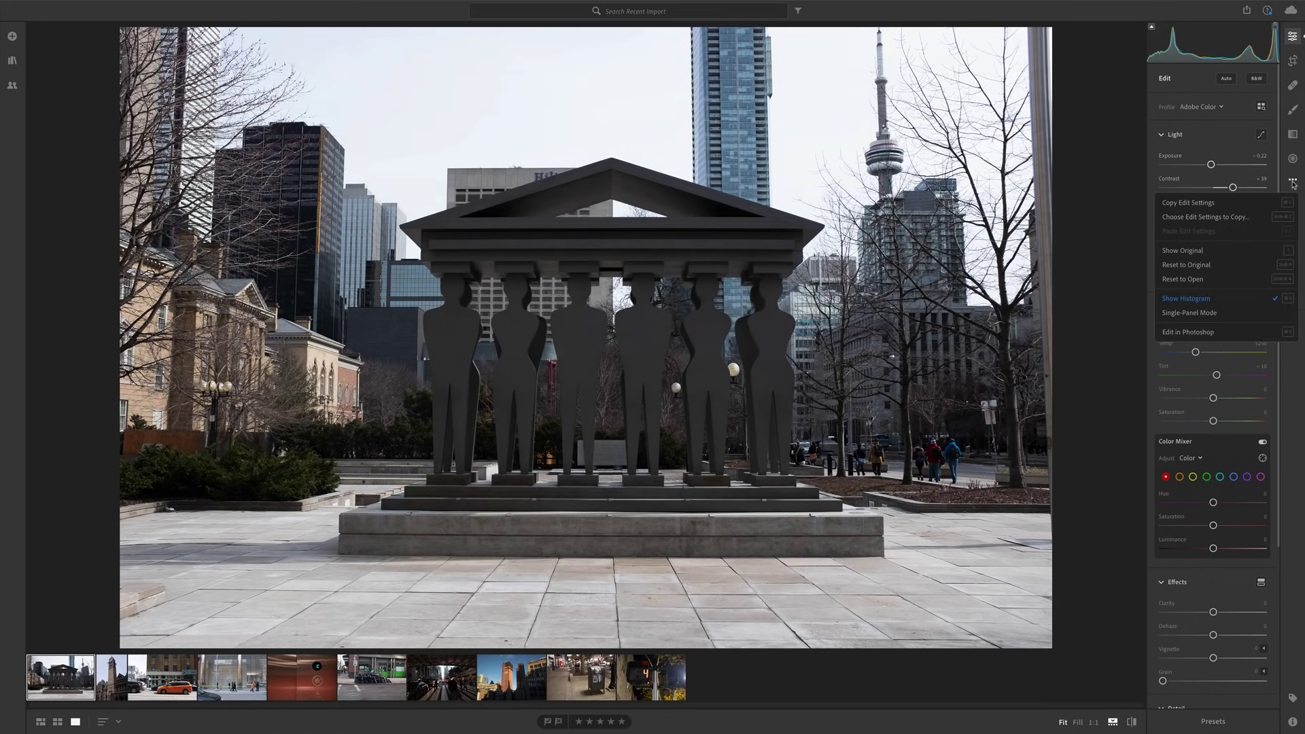
left_click(1190, 202)
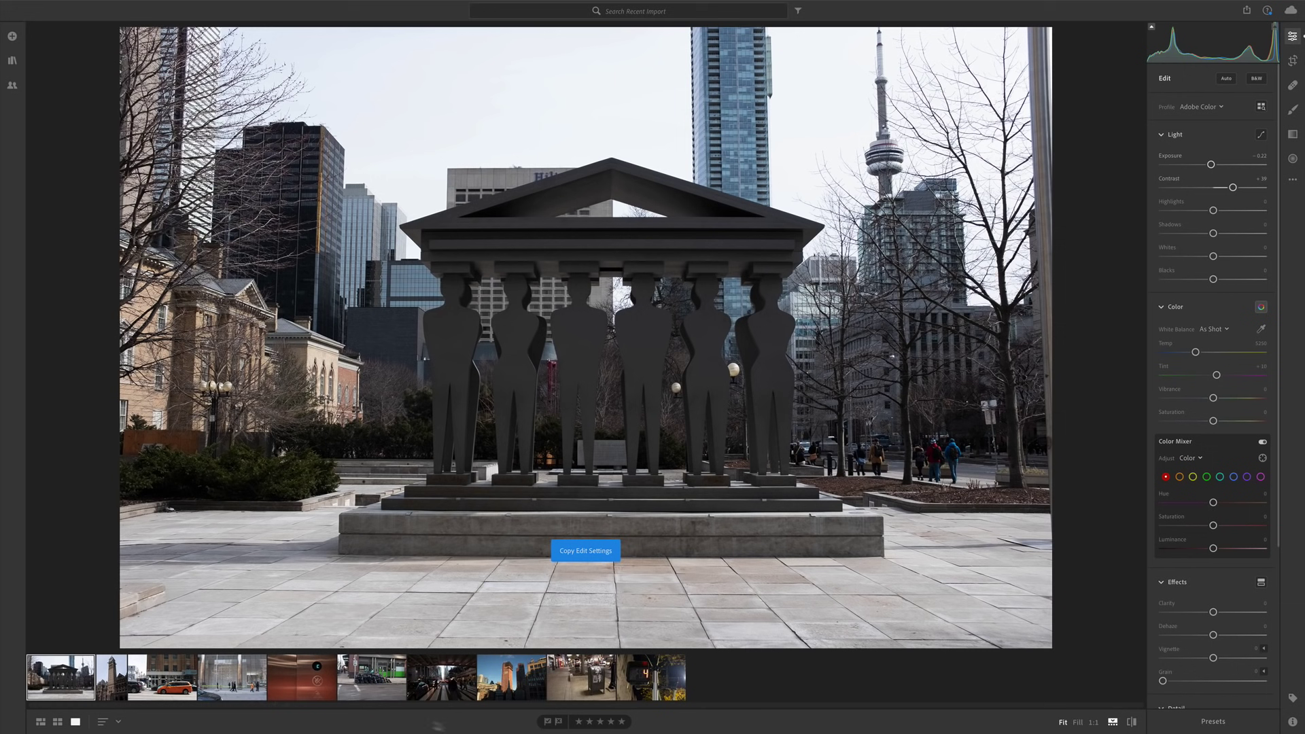
Step: Paste the copied edit settings onto all the photos in the filmstrip and review a few of them
key("shift")
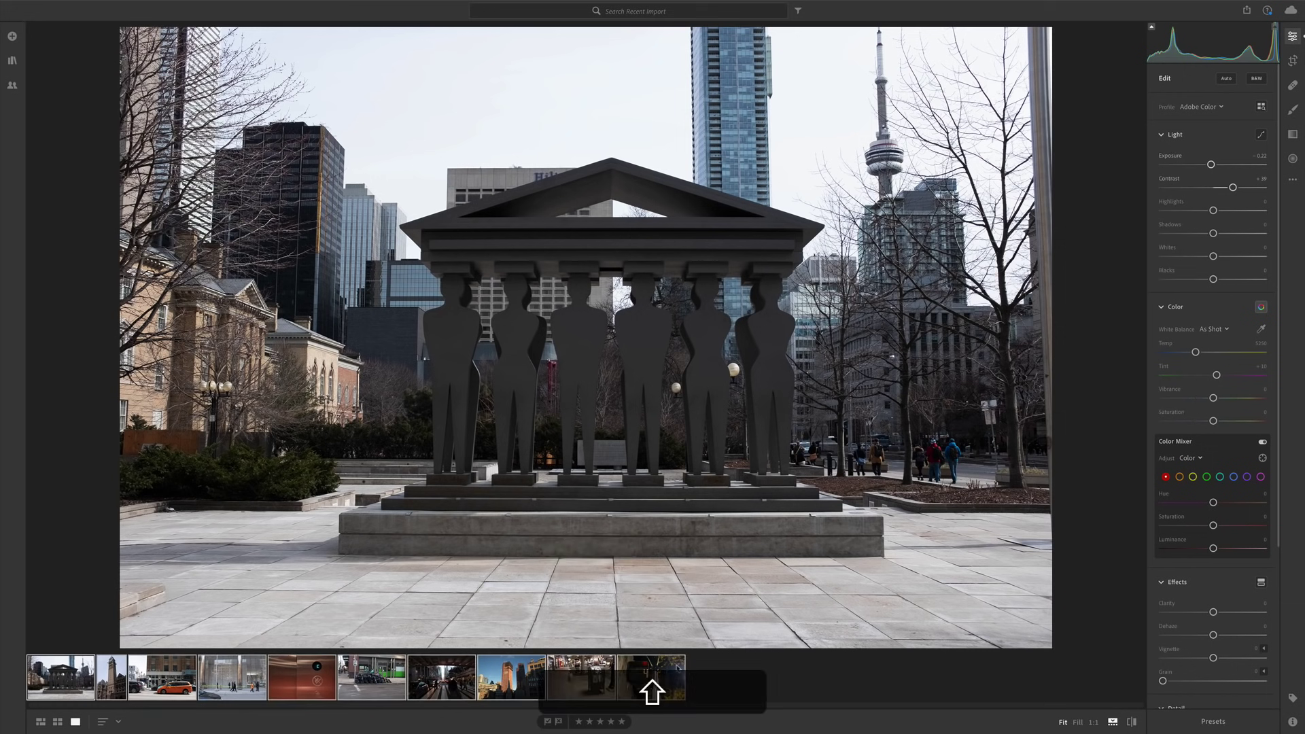
key("shift+super")
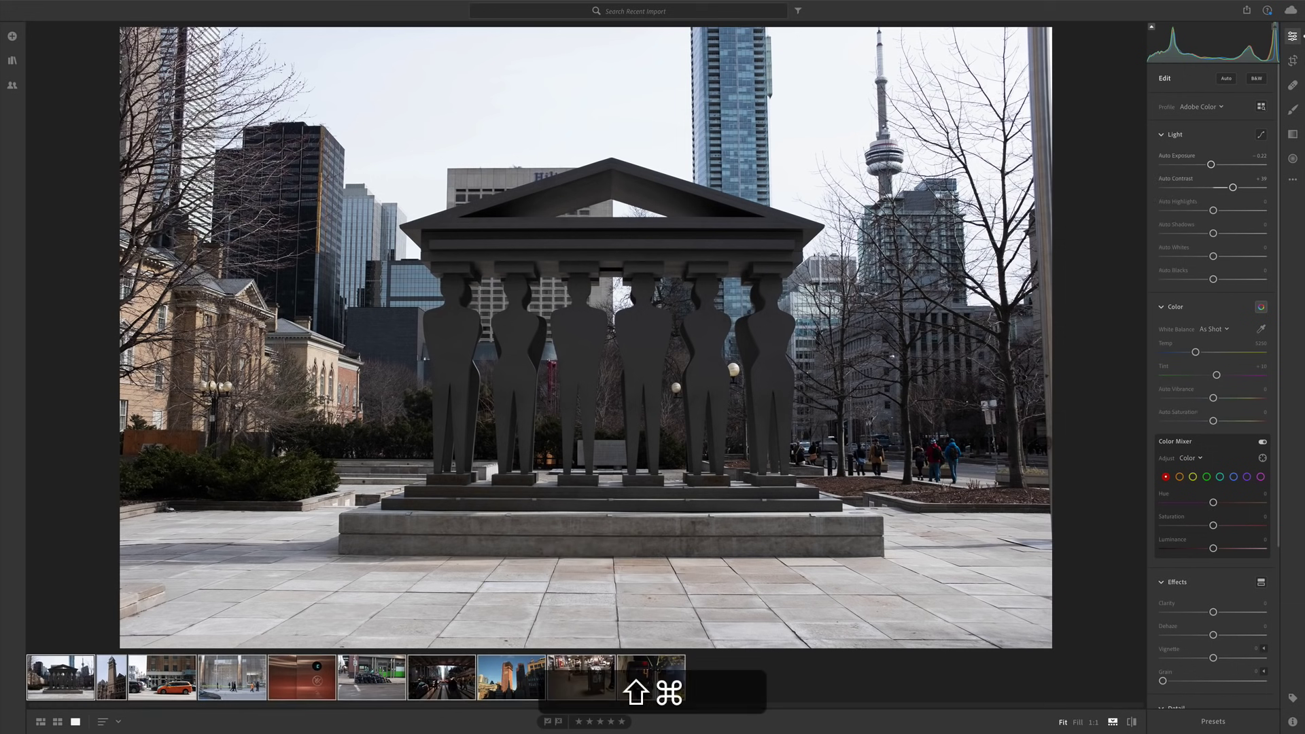
key("shift+super+v")
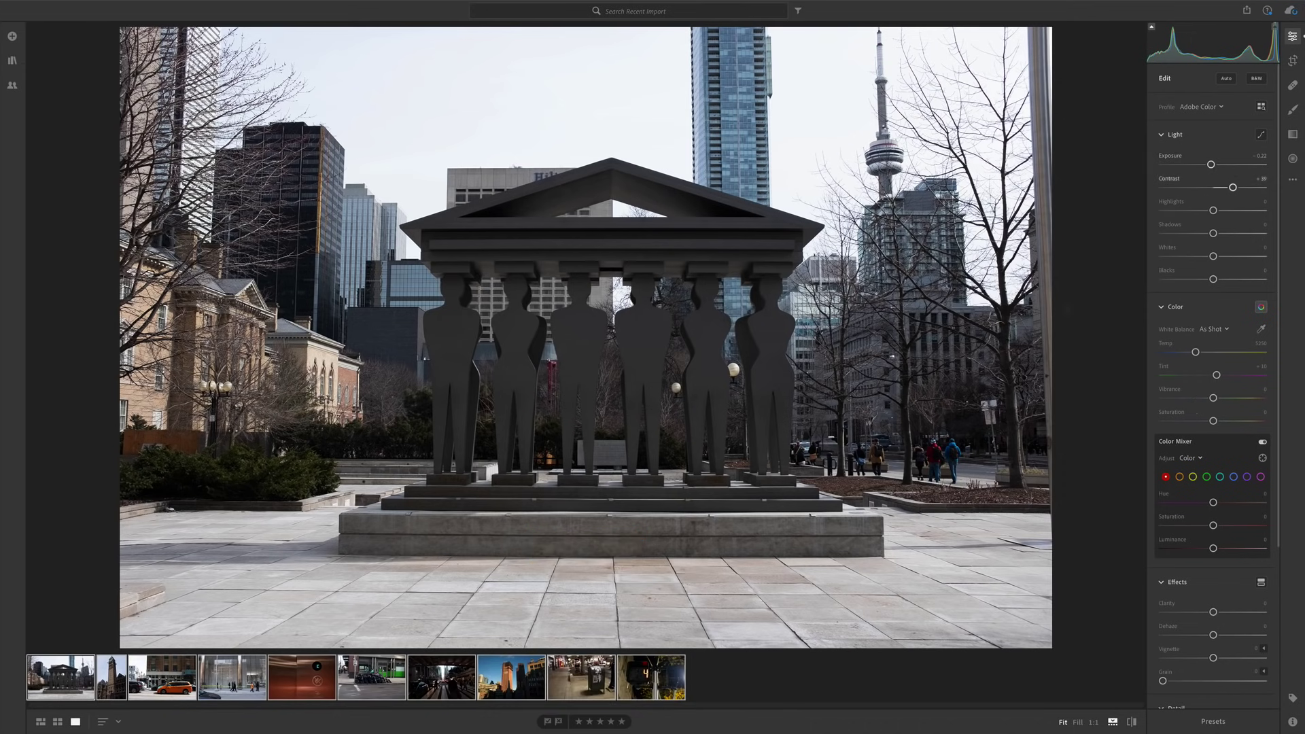
key("Right")
key("Right")
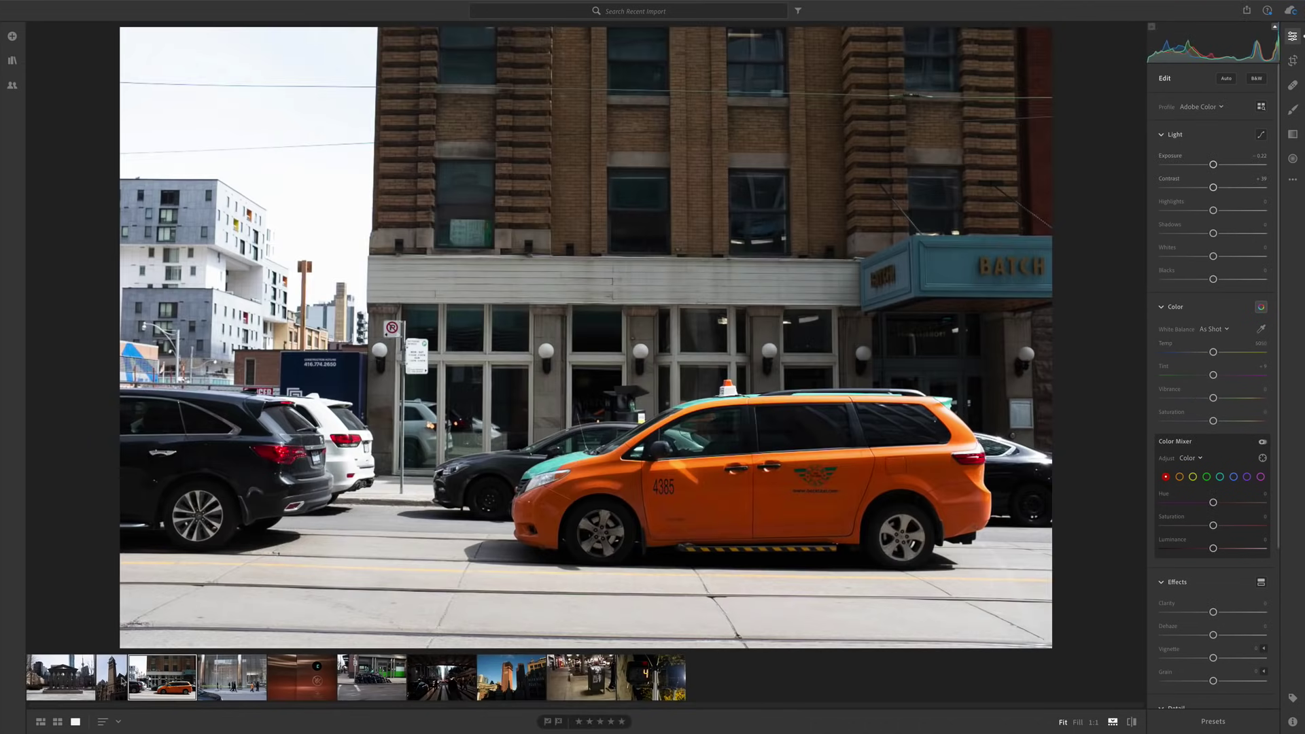
key("Left")
left_click(63, 679)
Step: View the My Photos library section and look through the Edit adjustments for the monument photo
key("e")
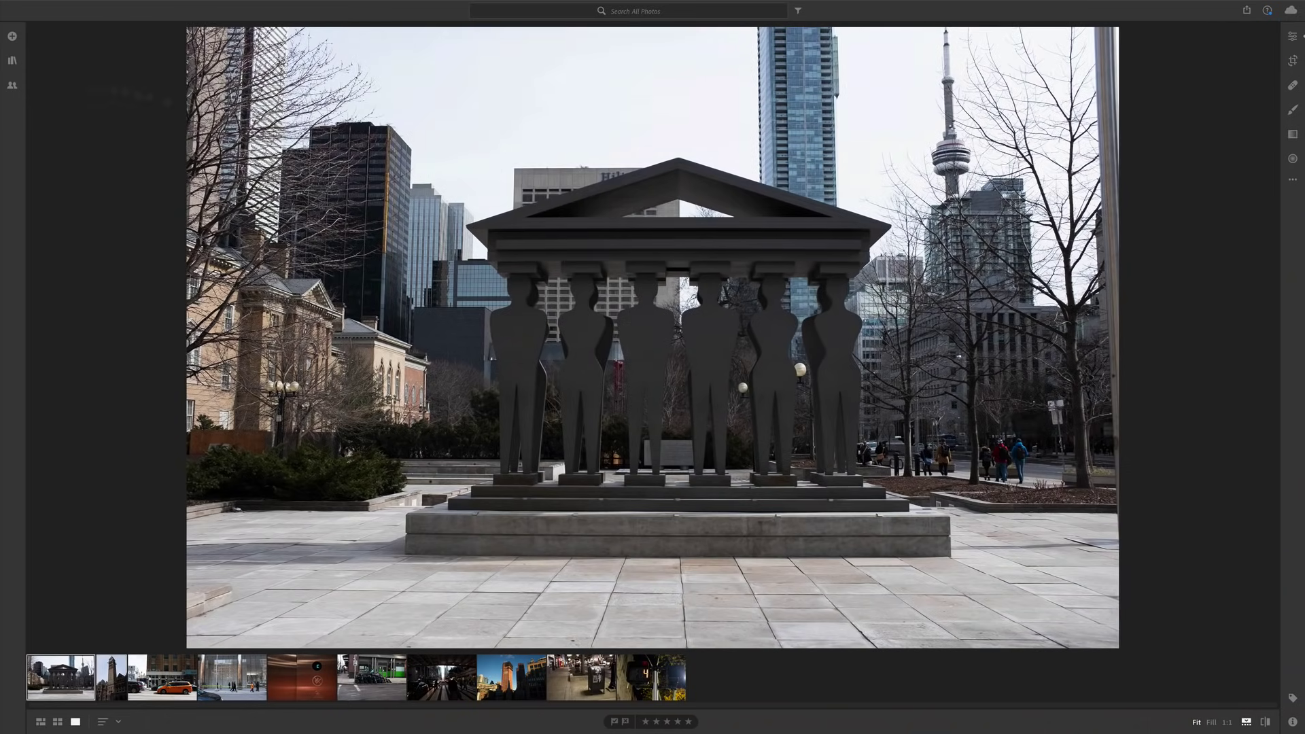
left_click(13, 61)
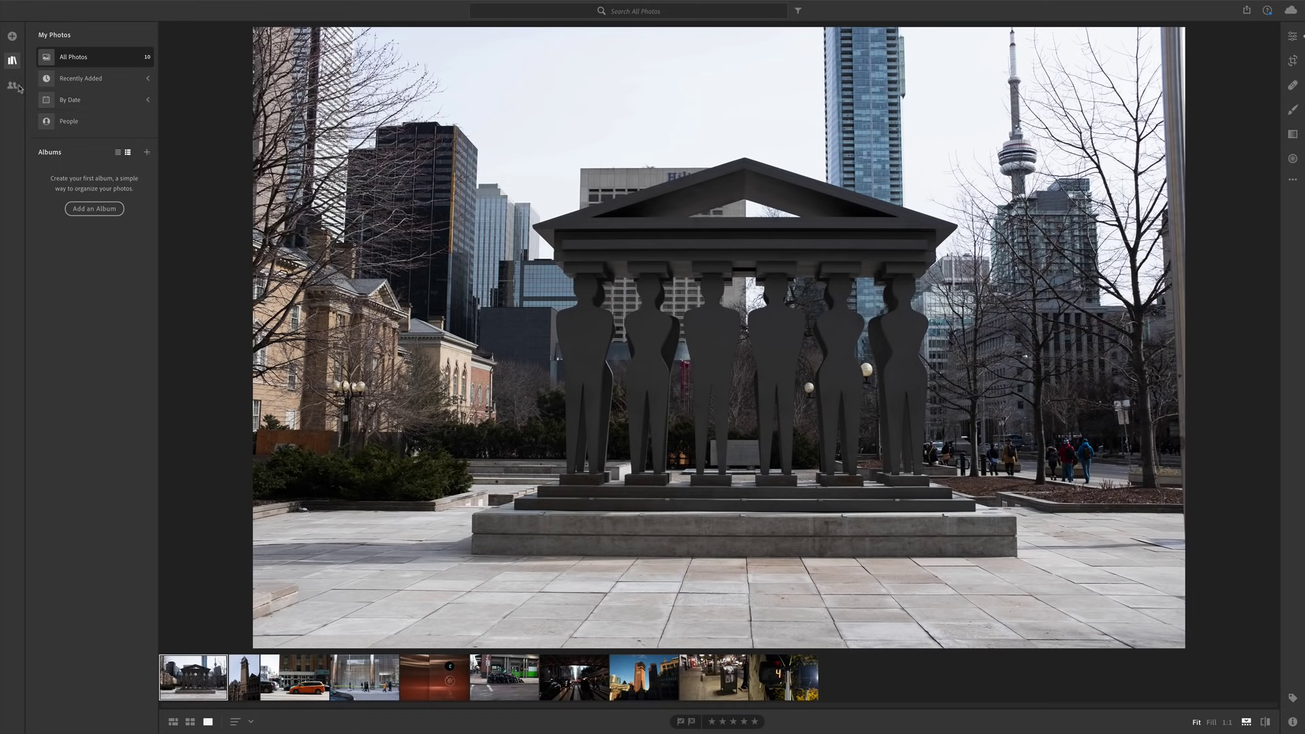
left_click(13, 61)
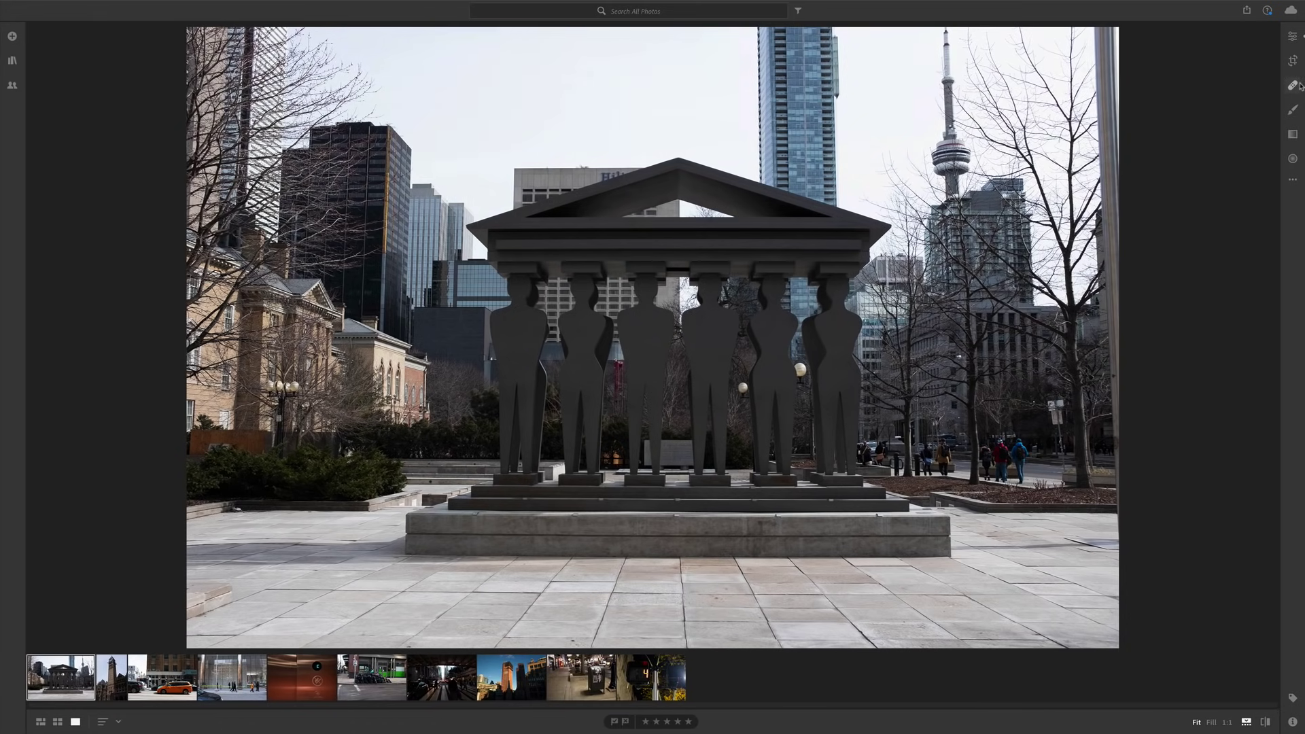
left_click(1293, 37)
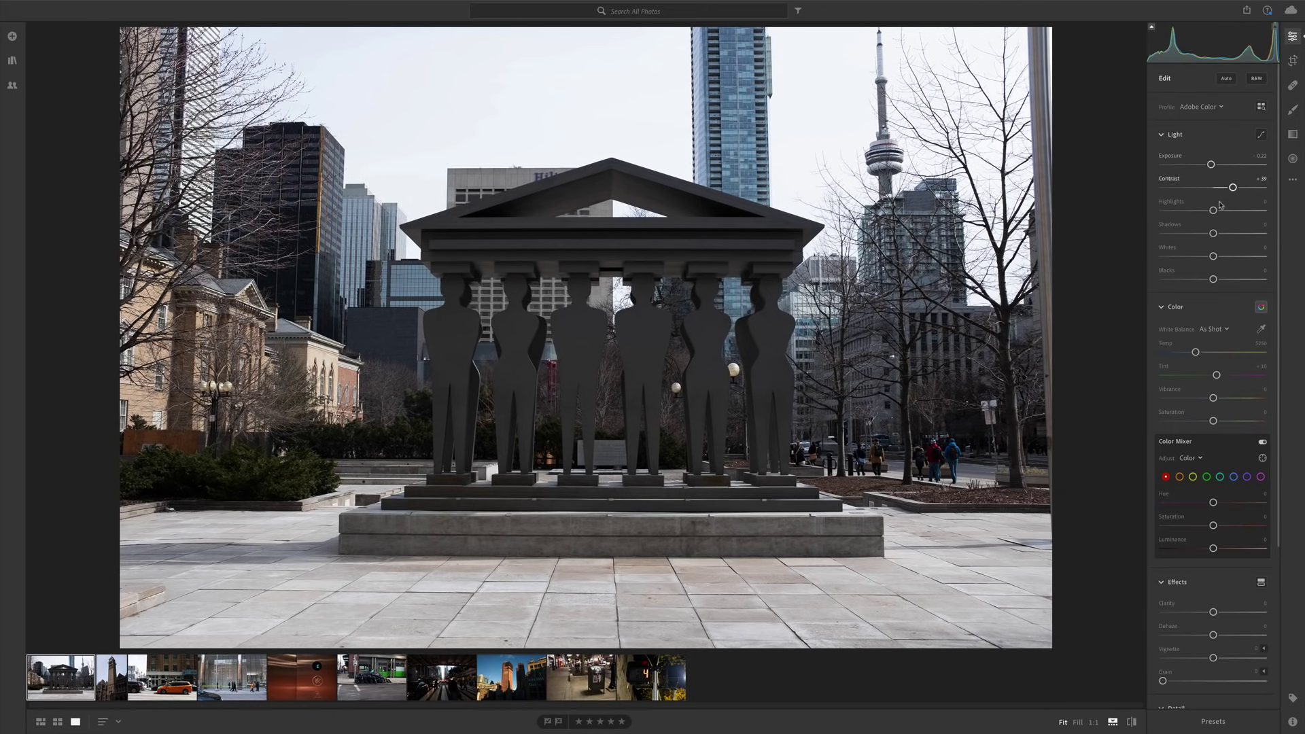
scroll(1217, 207, "down", 3)
scroll(1223, 544, "down", 2)
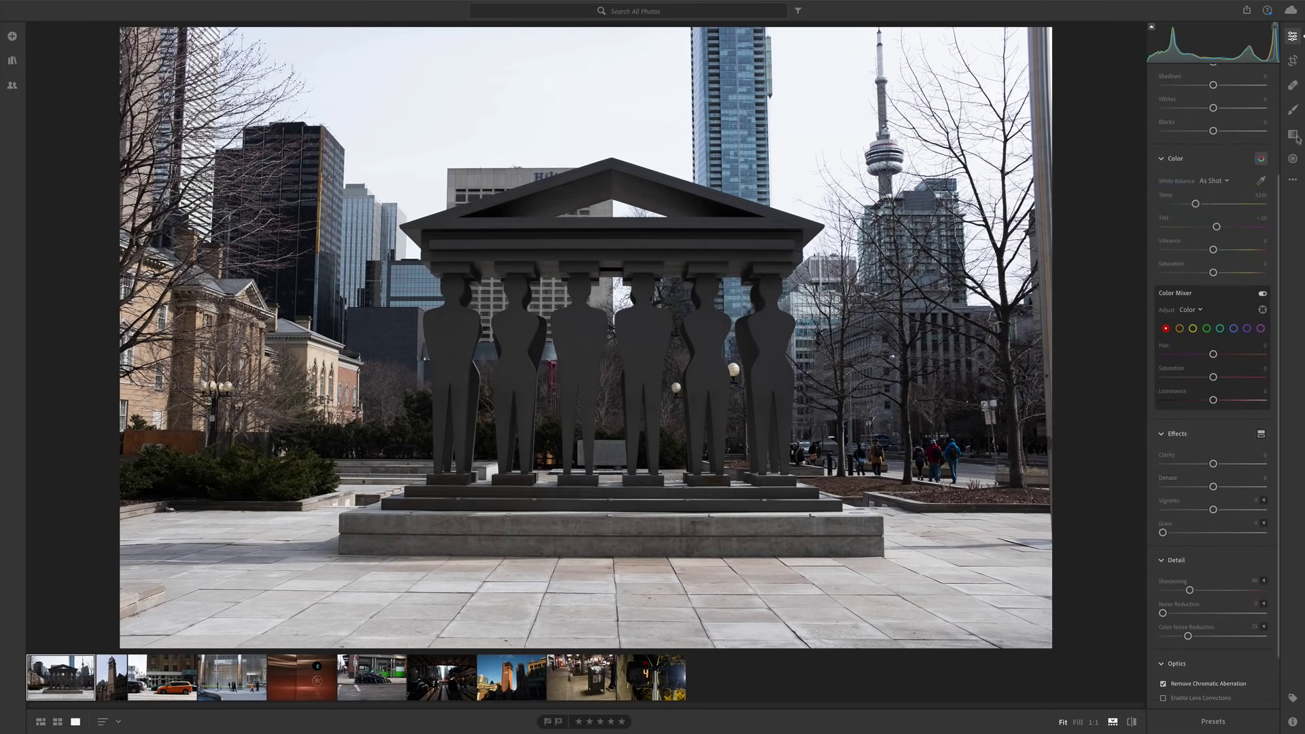
Step: Try a warm, brightening brush adjustment over the tower and the building below it, and undo it
left_click(1293, 85)
key("b")
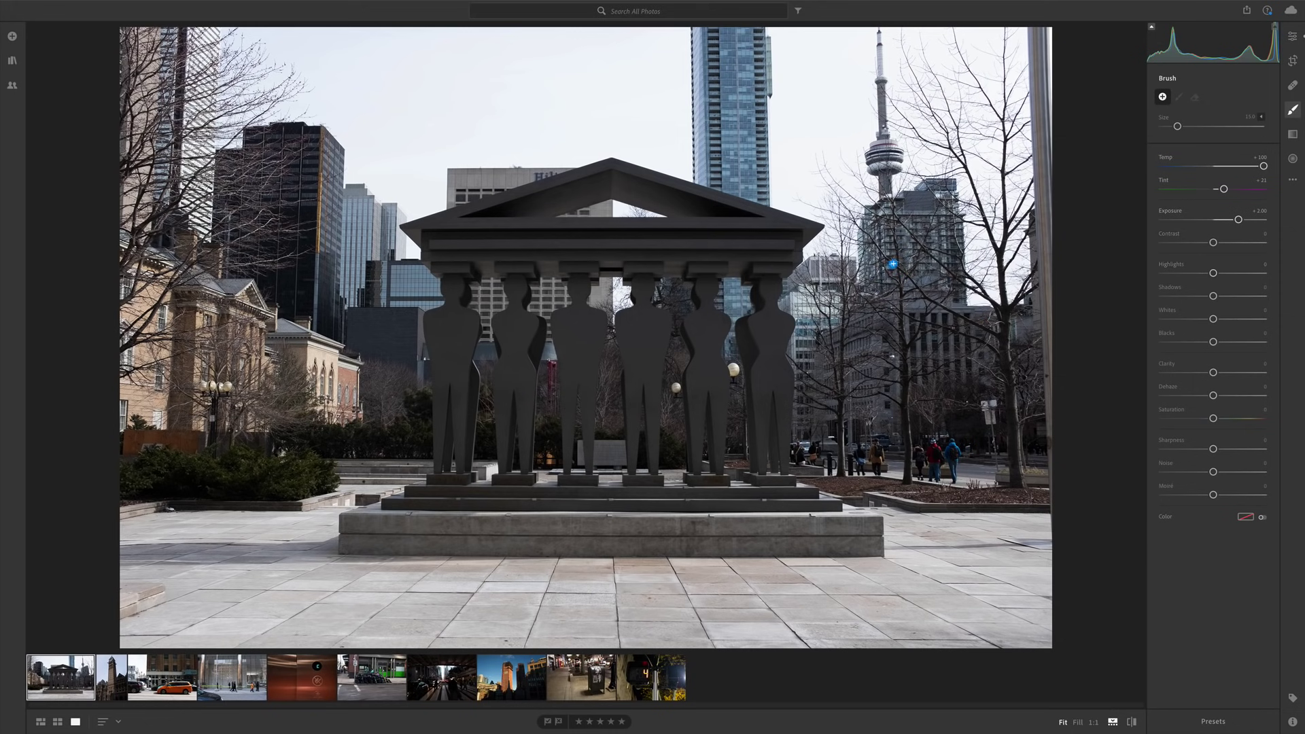
left_click_drag(904, 262, 911, 176)
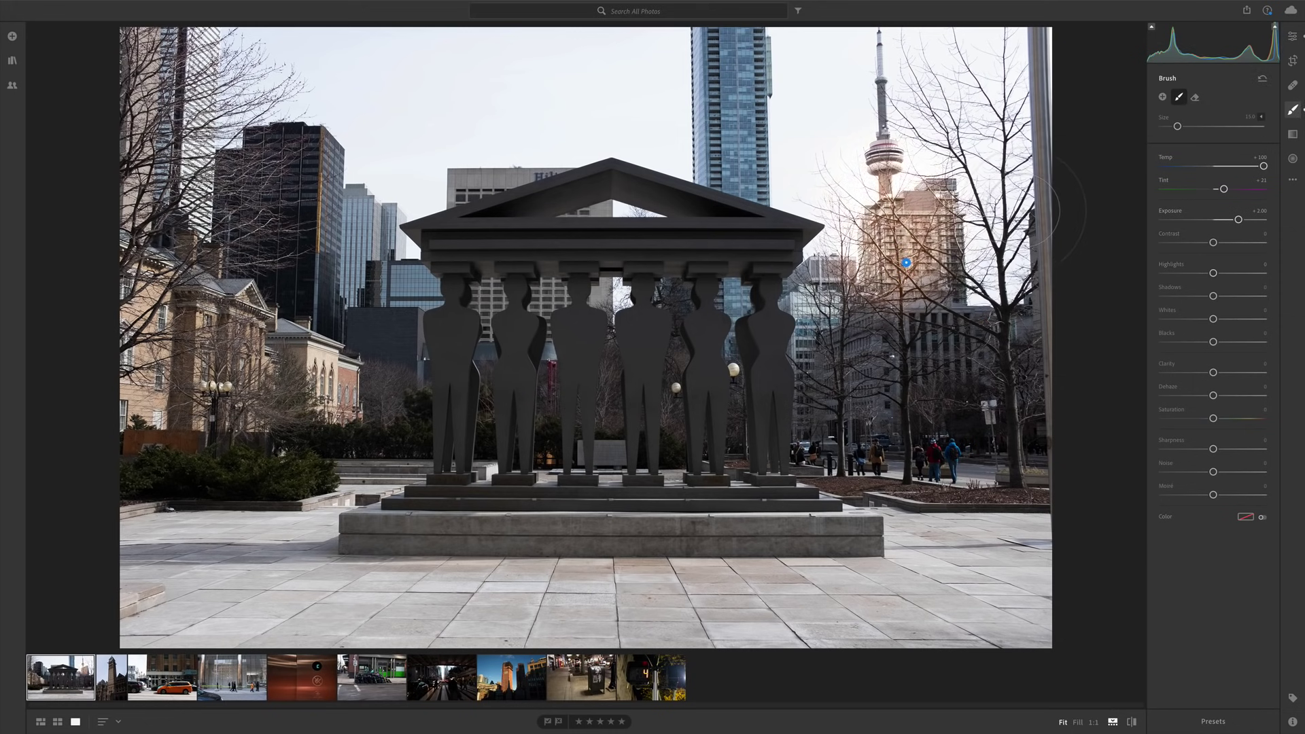
key("super")
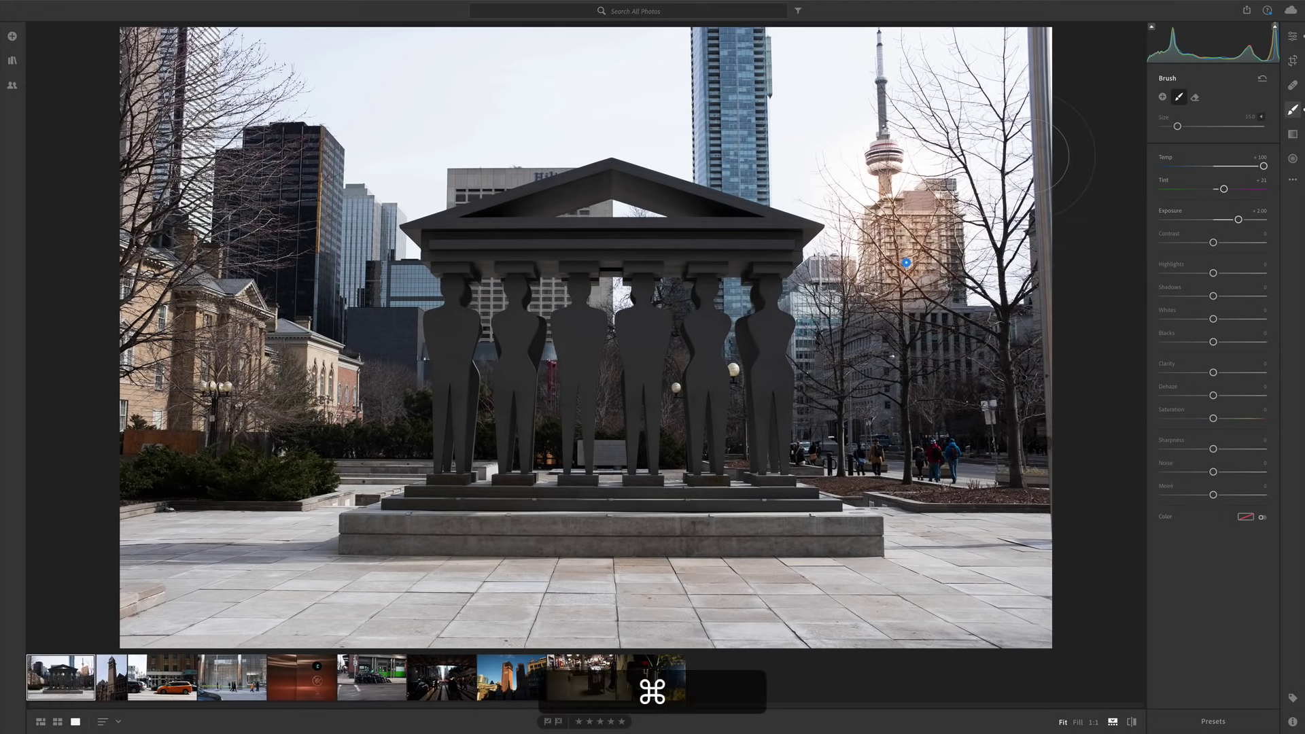
key("super+z")
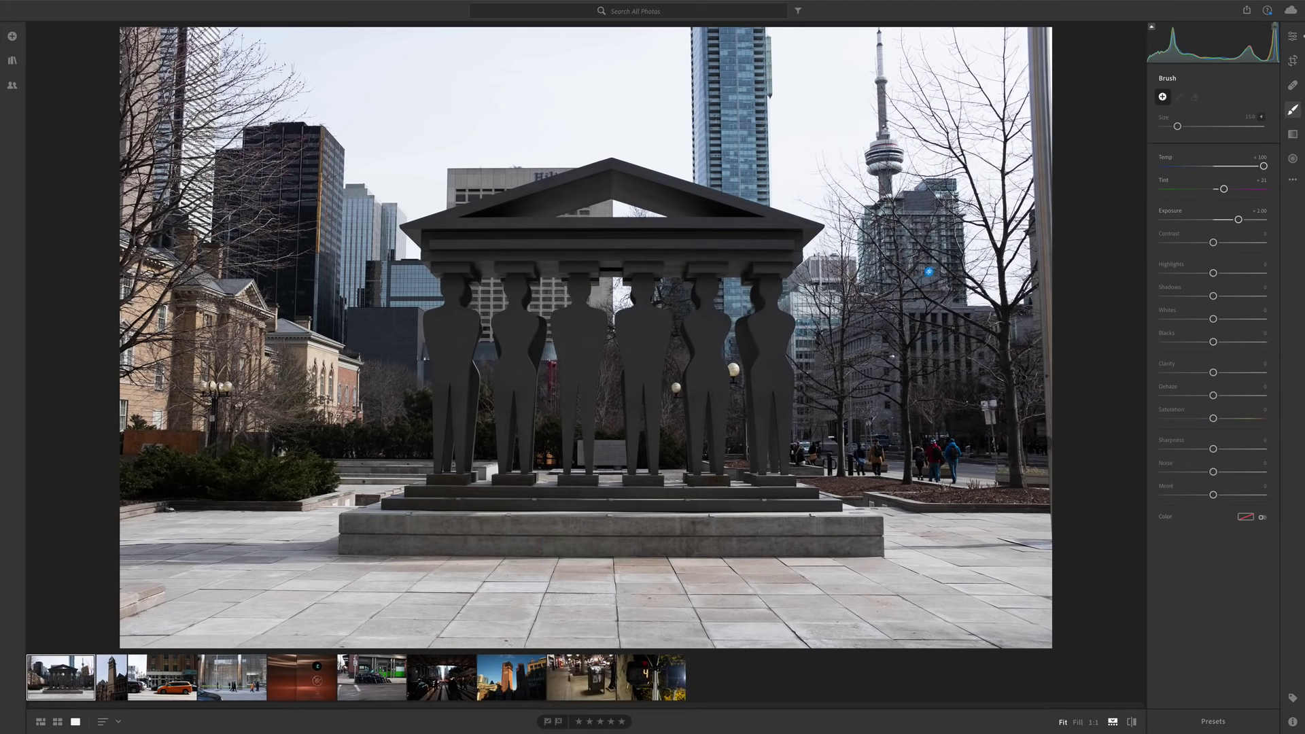
Step: Look at the settings of the Linear Gradient, Radial Gradient and Brush tools
left_click(1293, 134)
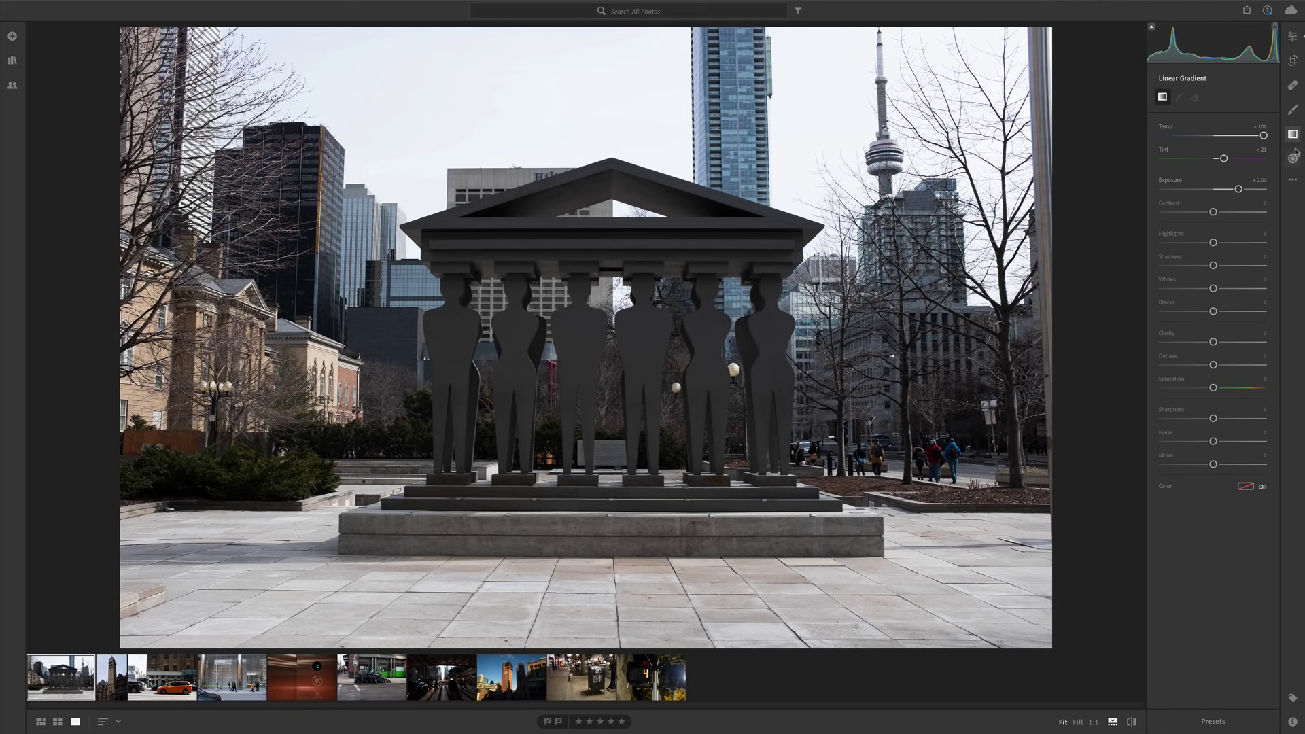
left_click(1293, 159)
left_click(1294, 112)
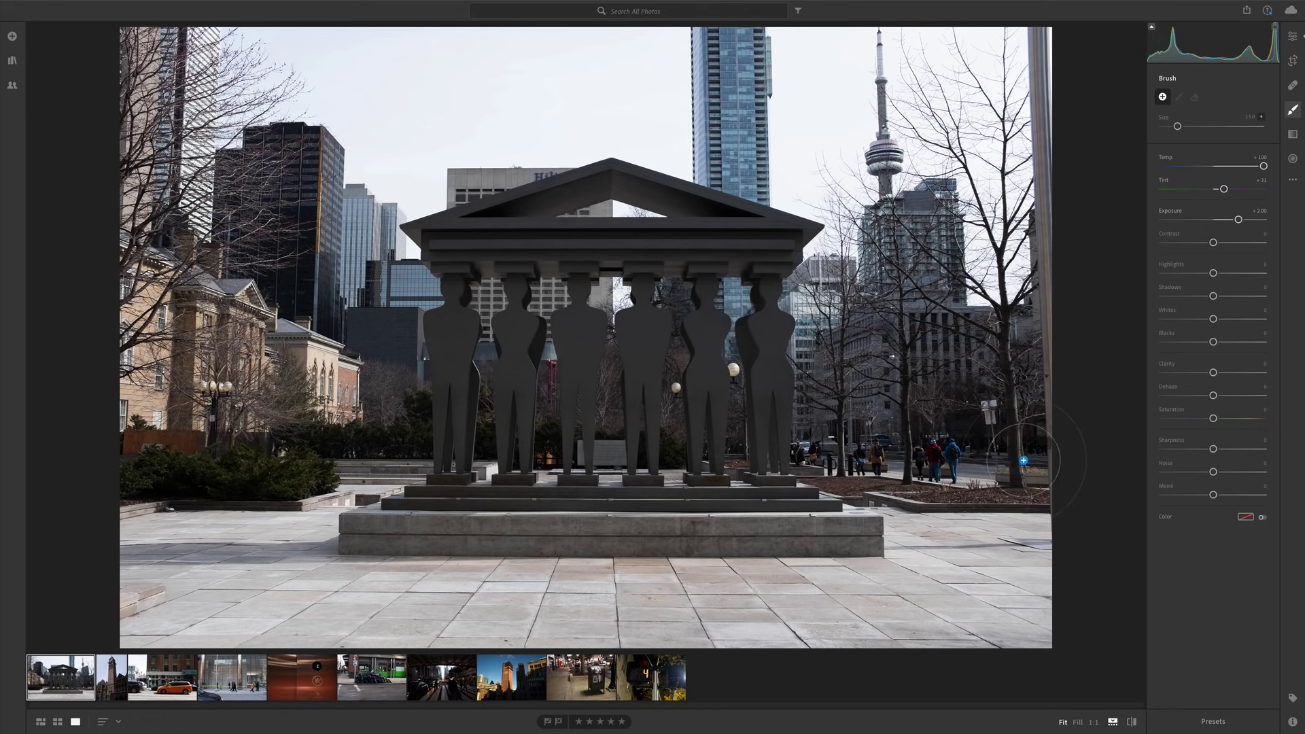
Step: Return to the Edit adjustments and send the monument photo to Photoshop for editing
key("e")
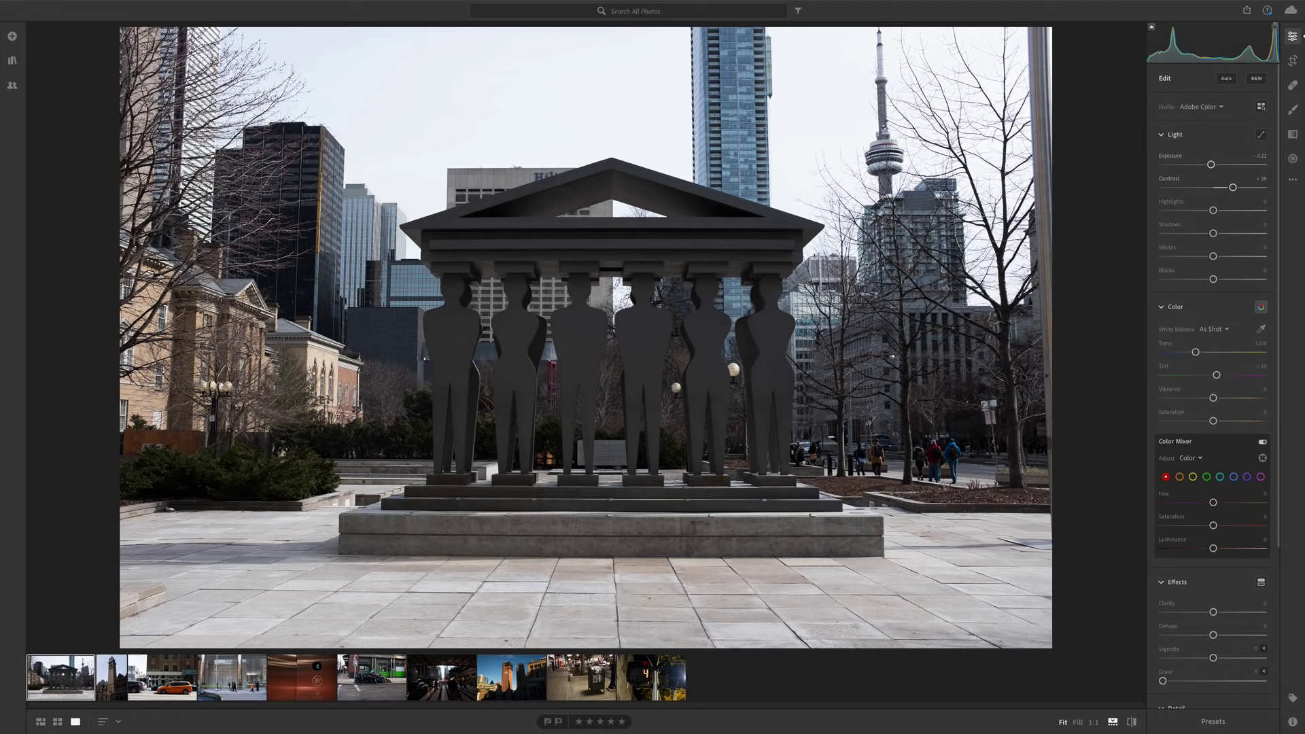
left_click(1293, 180)
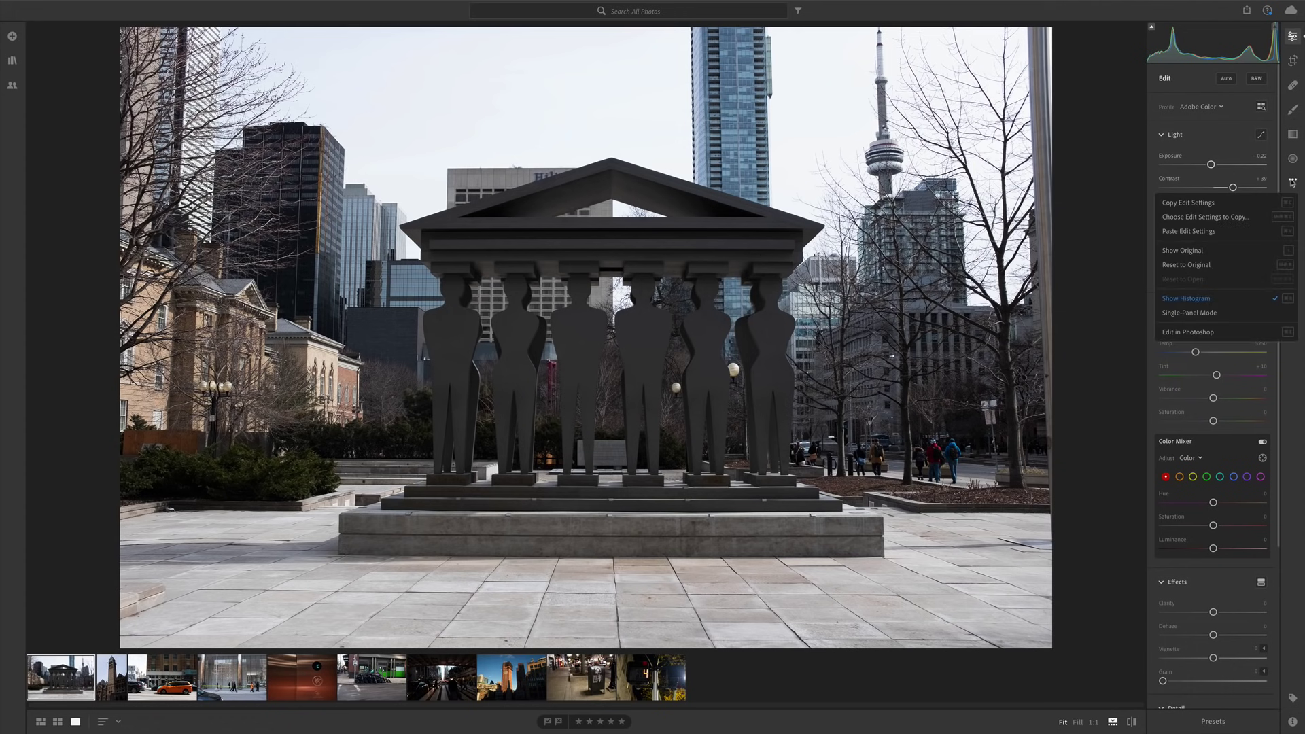
left_click(1202, 335)
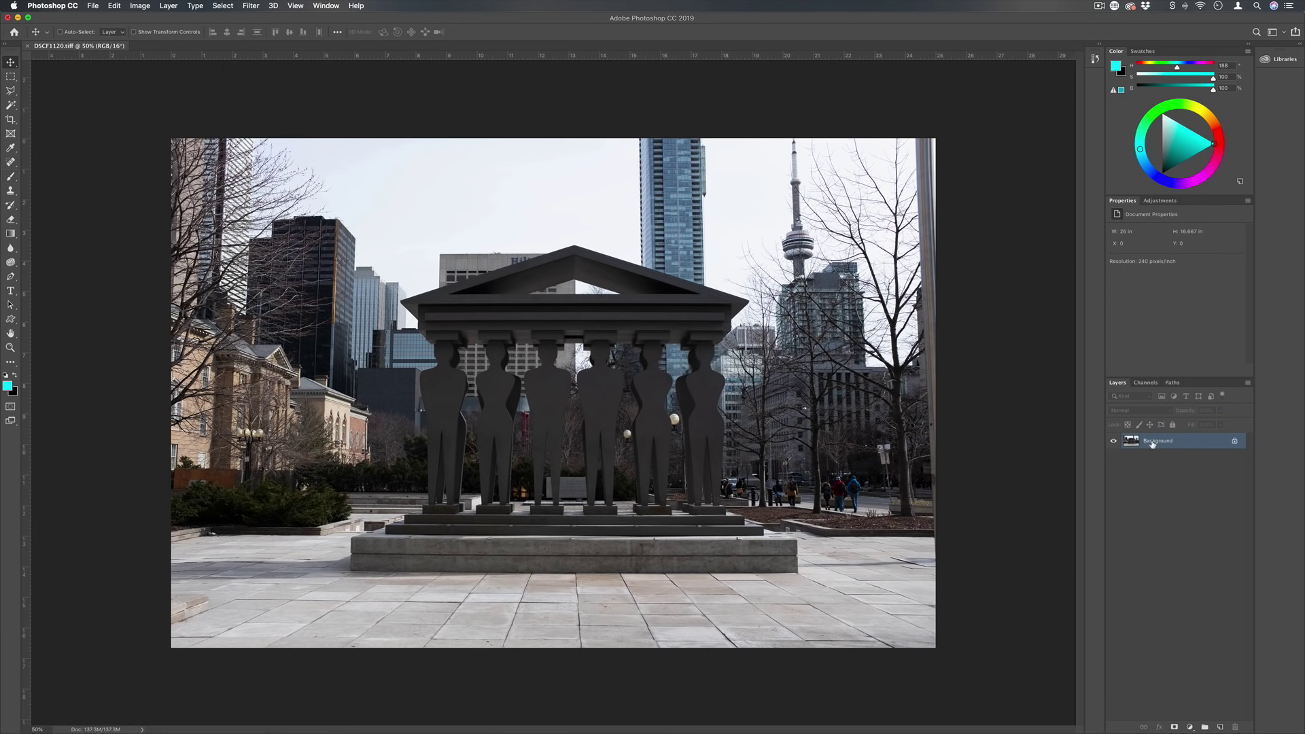
Step: Add the white title "TORONTO, CA" and place it on the pavement near the photo's lower-right corner
key("t")
left_click(719, 614)
key("shift+BackSpace")
type("TORONTO, CA")
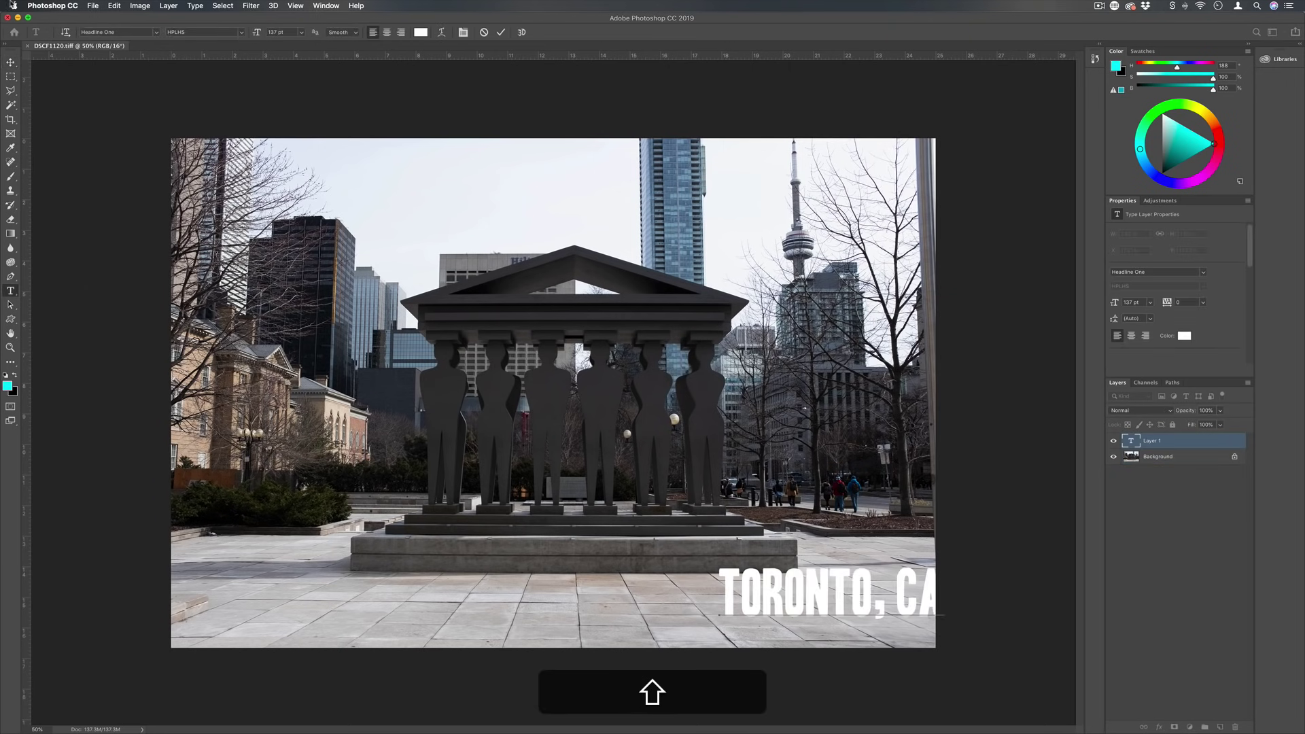
key("super+Return")
key("v")
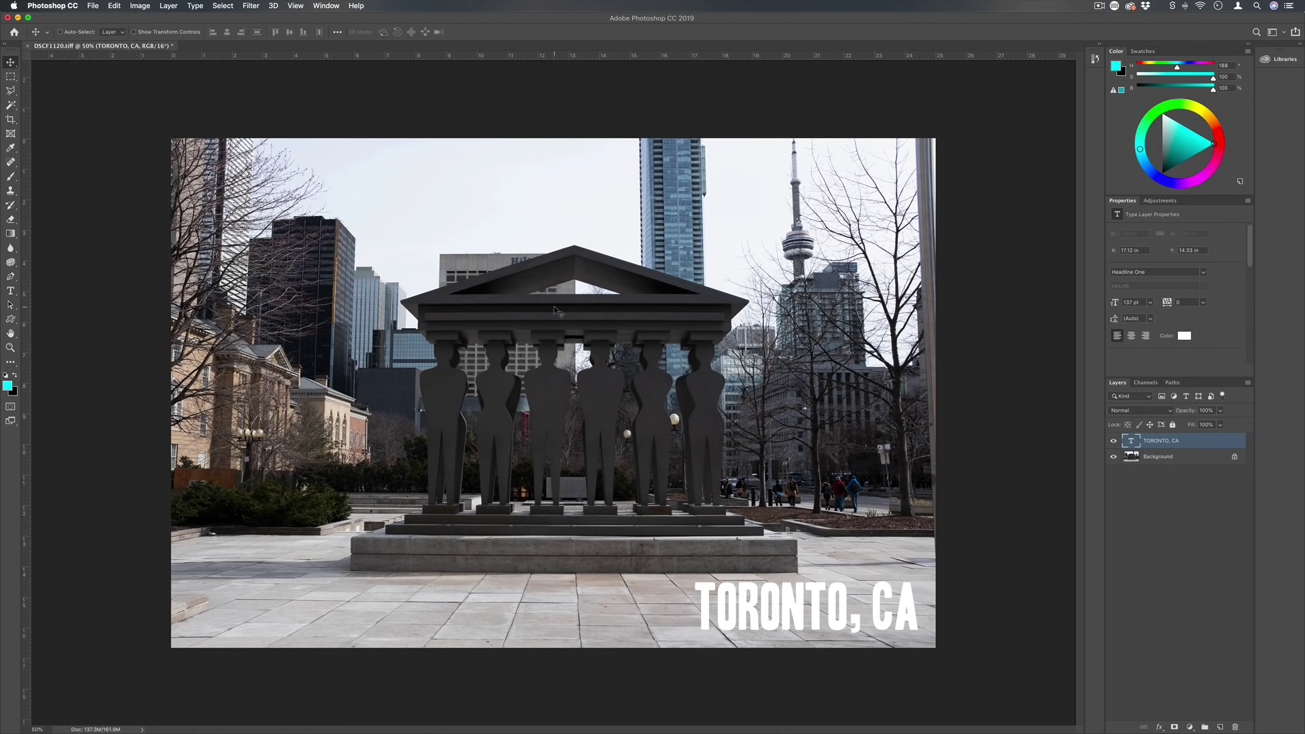
Step: Apply a Twirl distortion with an angle of -49 to the Background layer
left_click(1190, 460)
left_click(250, 5)
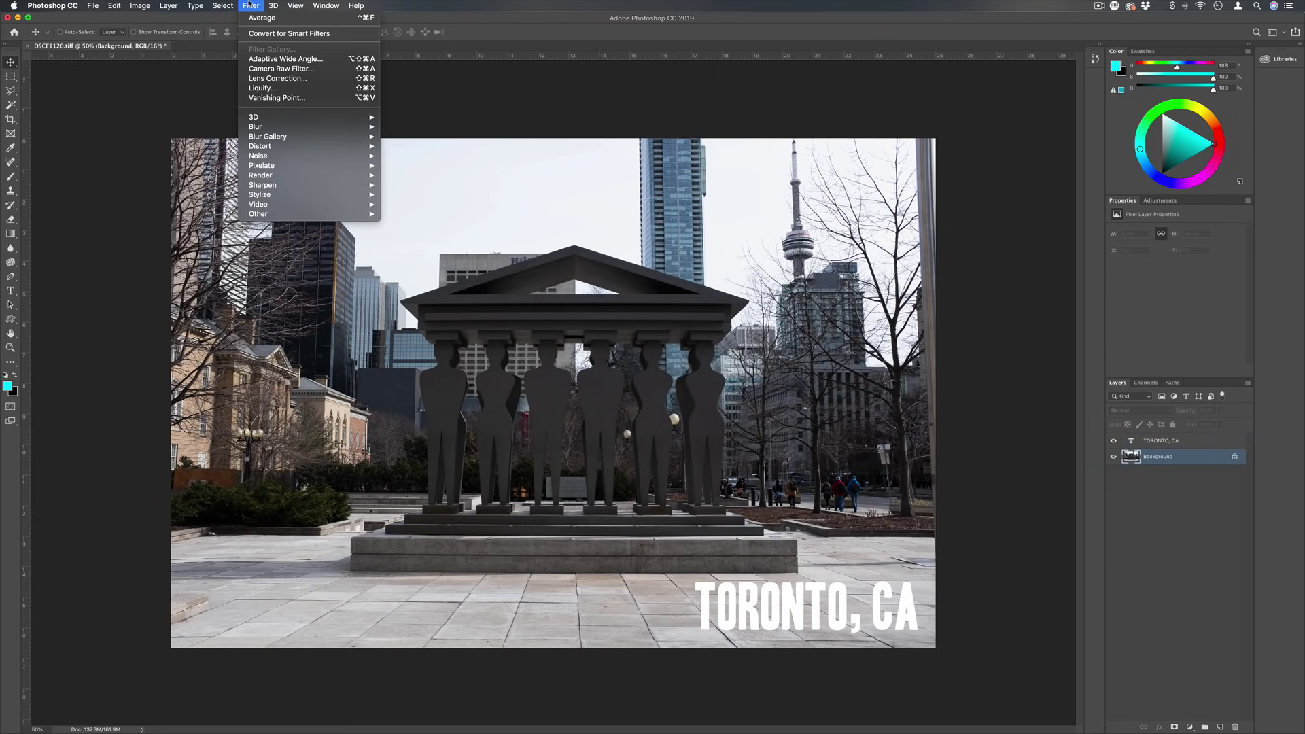
mouse_move(309, 148)
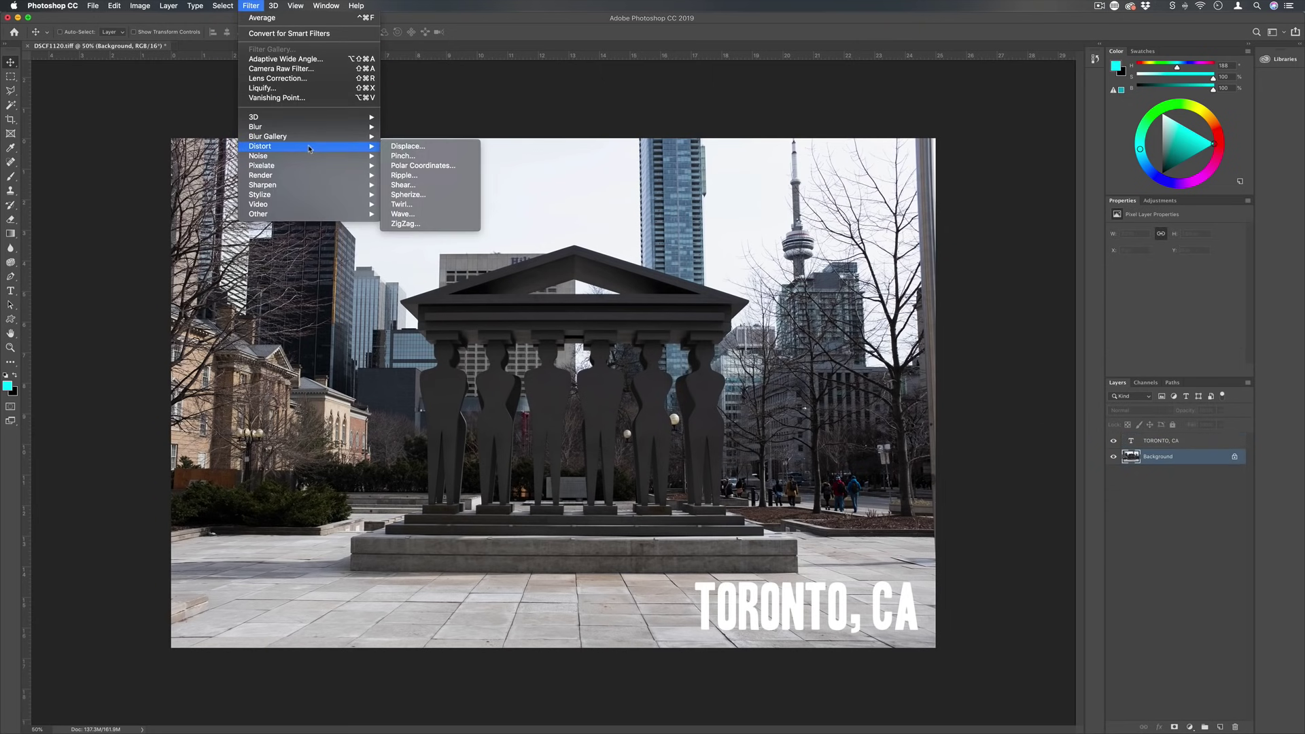
left_click(401, 204)
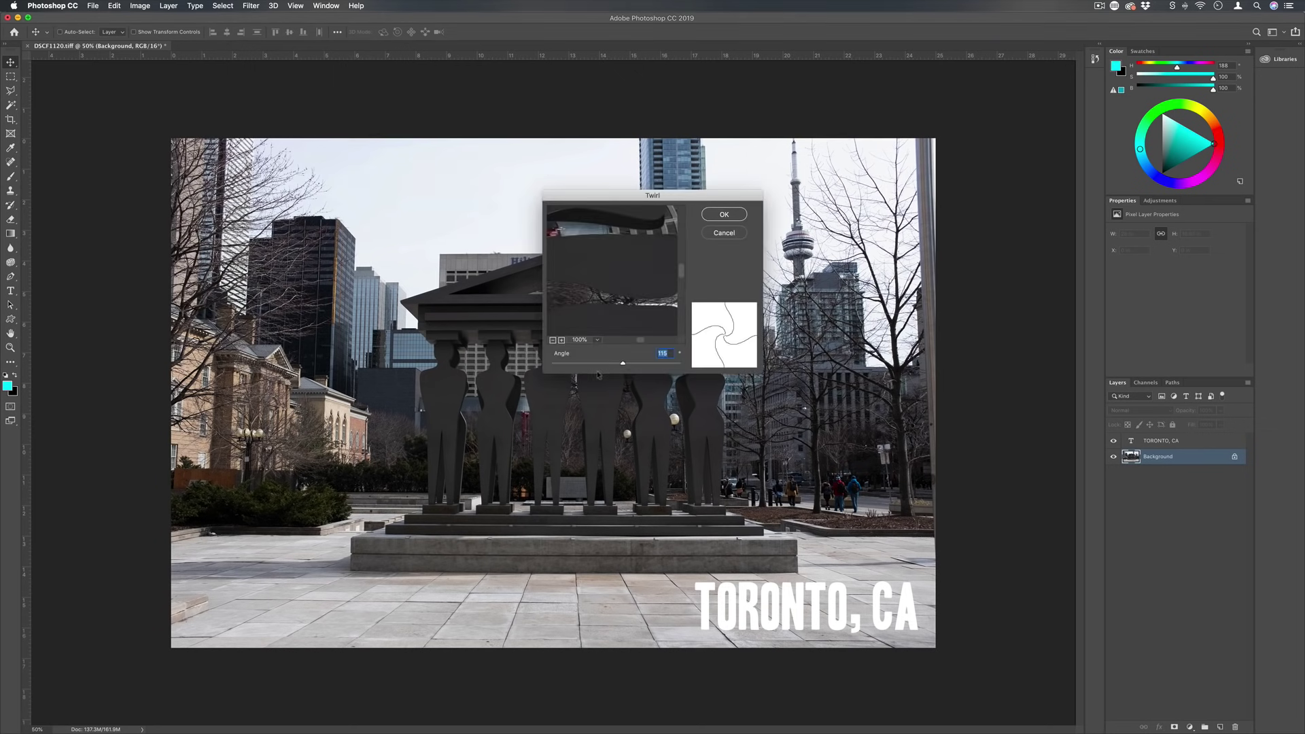
left_click(612, 363)
left_click(736, 215)
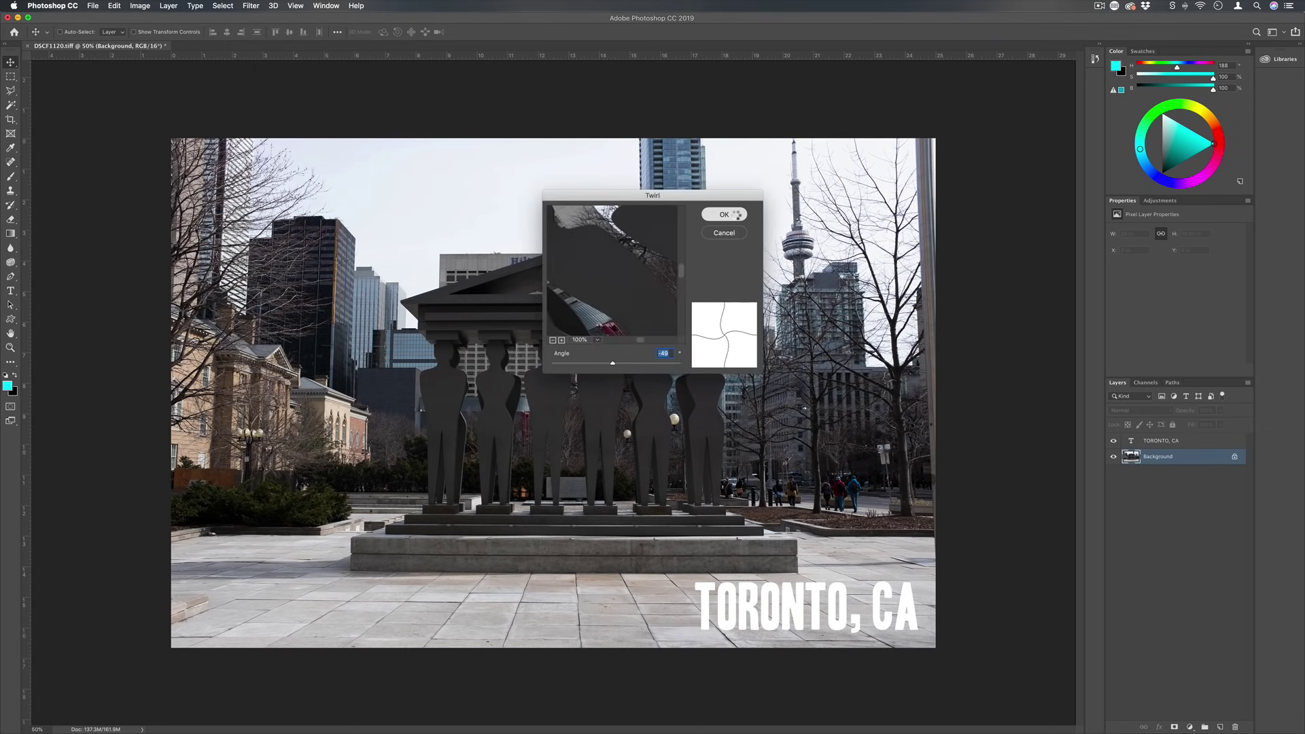
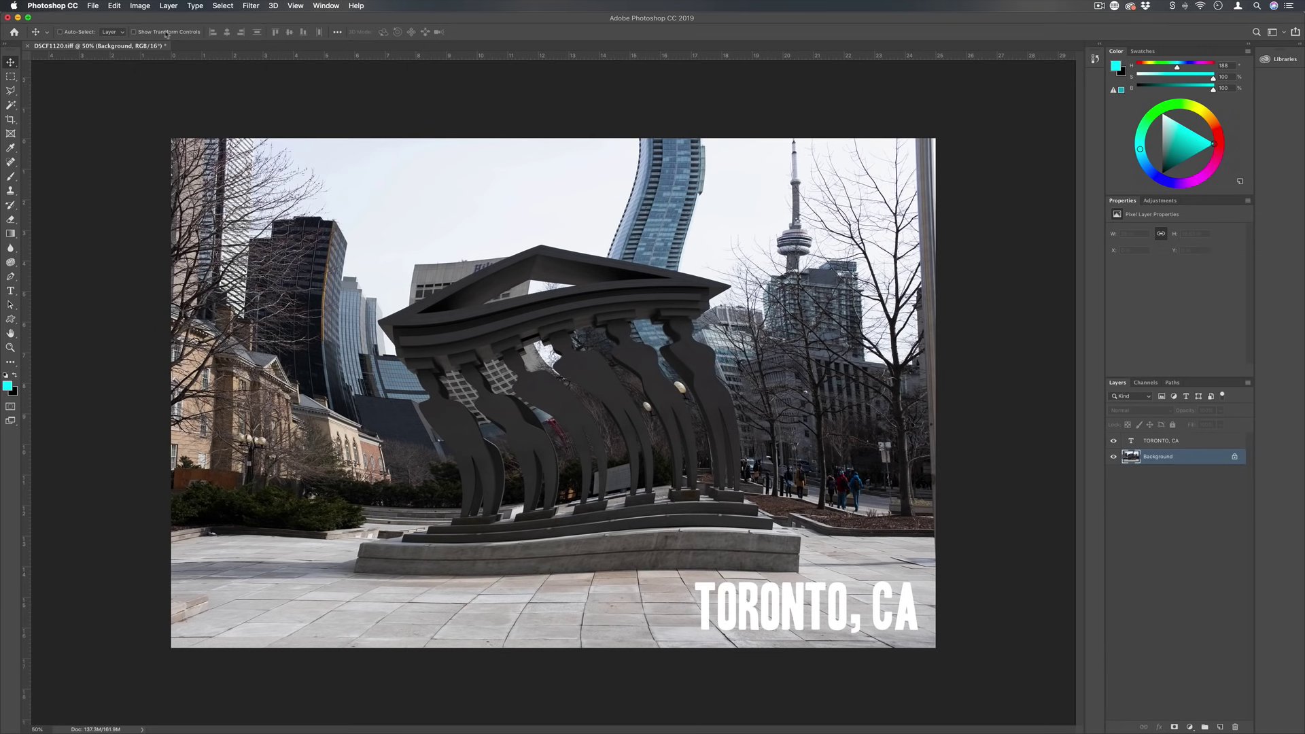
left_click(141, 6)
mouse_move(151, 38)
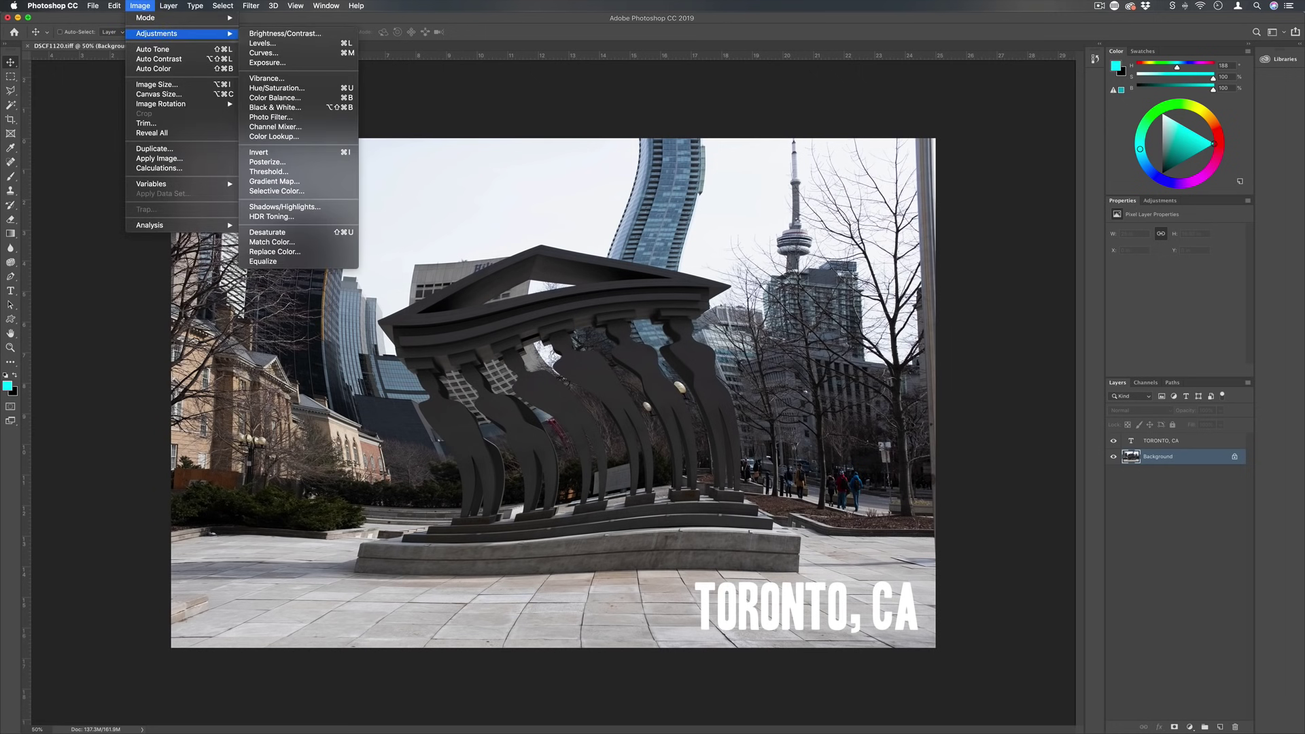
left_click(275, 34)
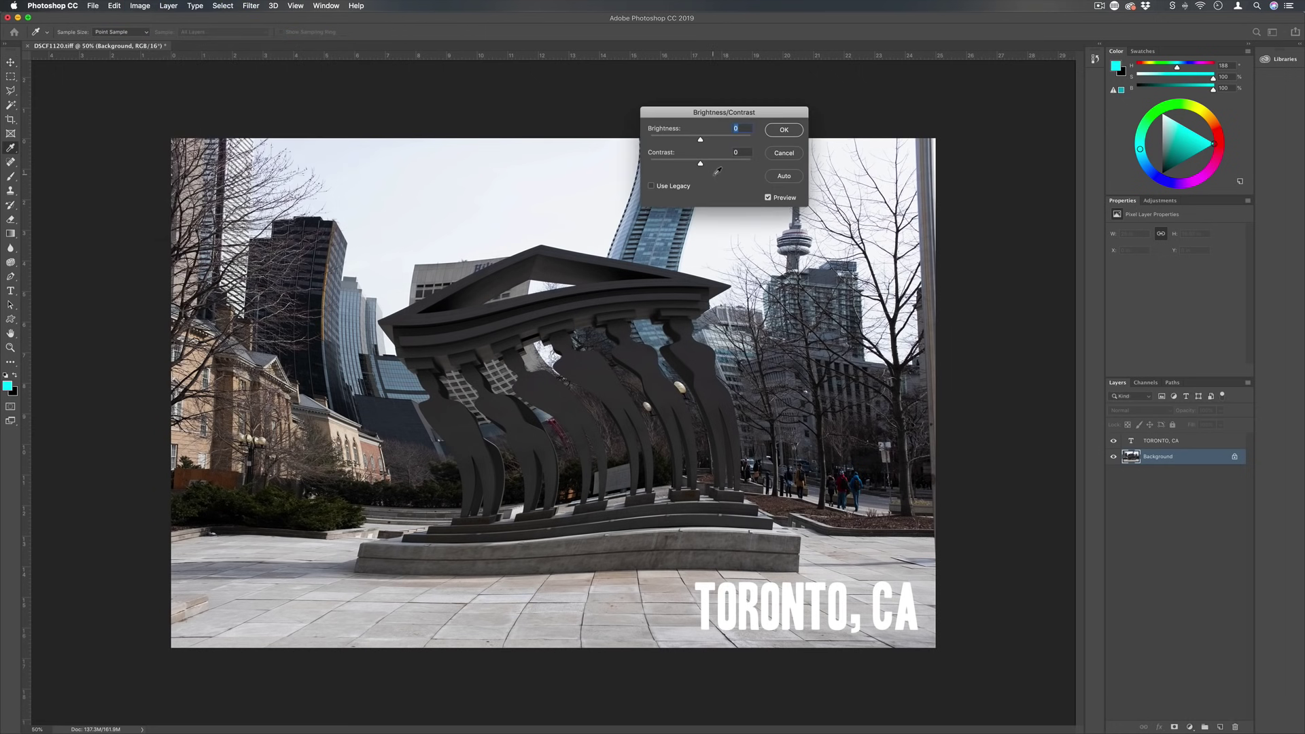
left_click(785, 152)
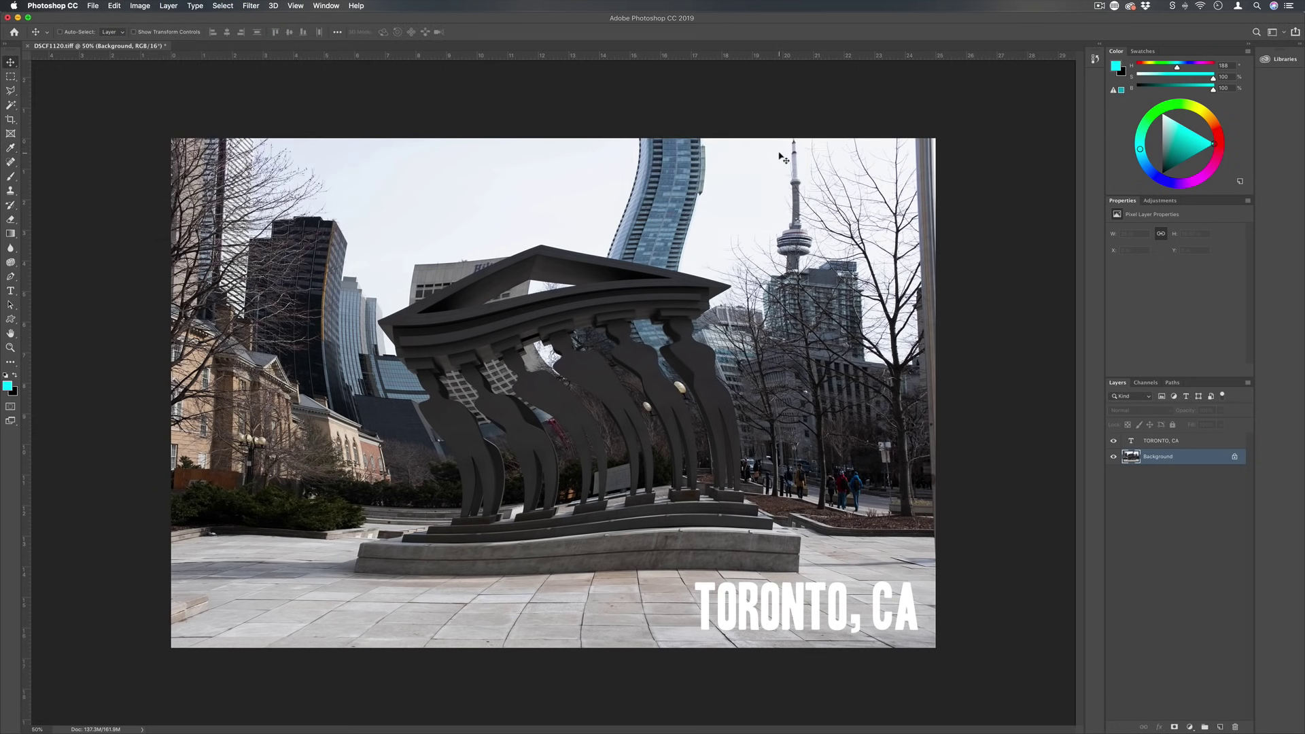
Step: Add a Brightness/Contrast adjustment layer above the Background, with slightly lower brightness and contrast raised to 37
left_click(169, 5)
mouse_move(272, 143)
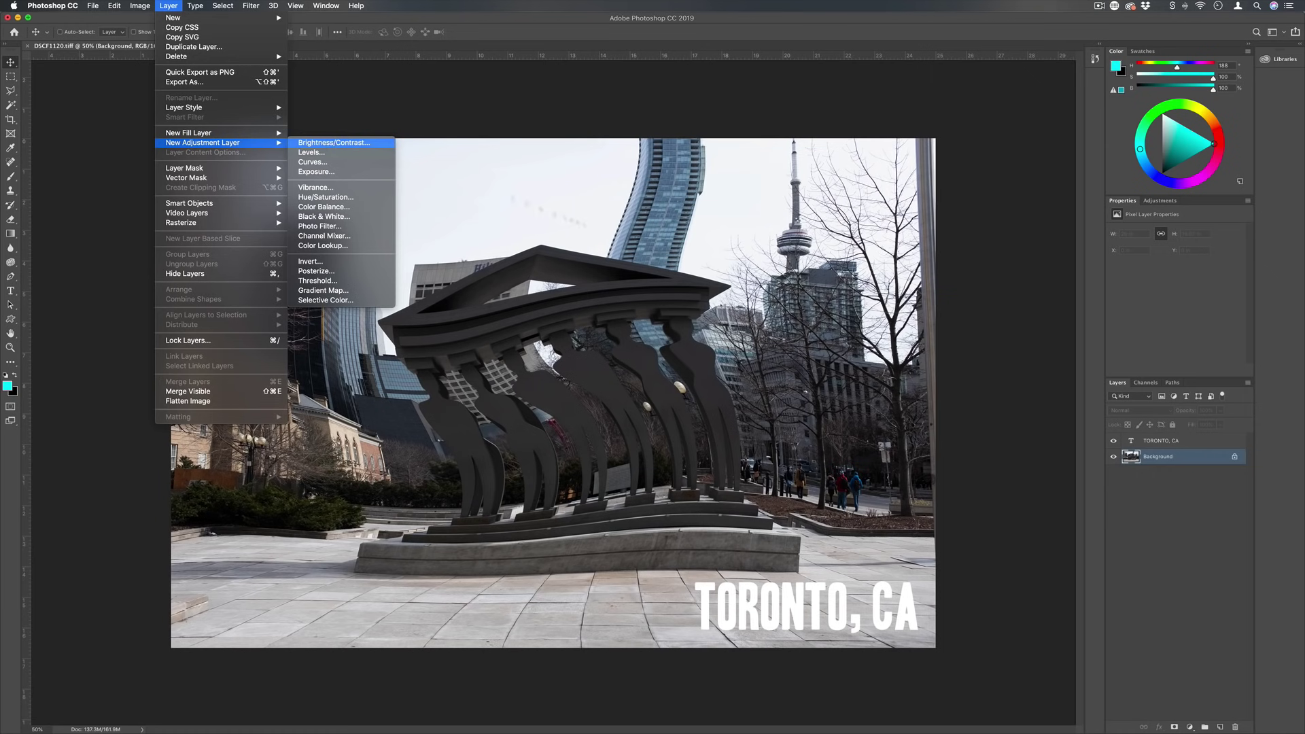
left_click(326, 143)
left_click(449, 192)
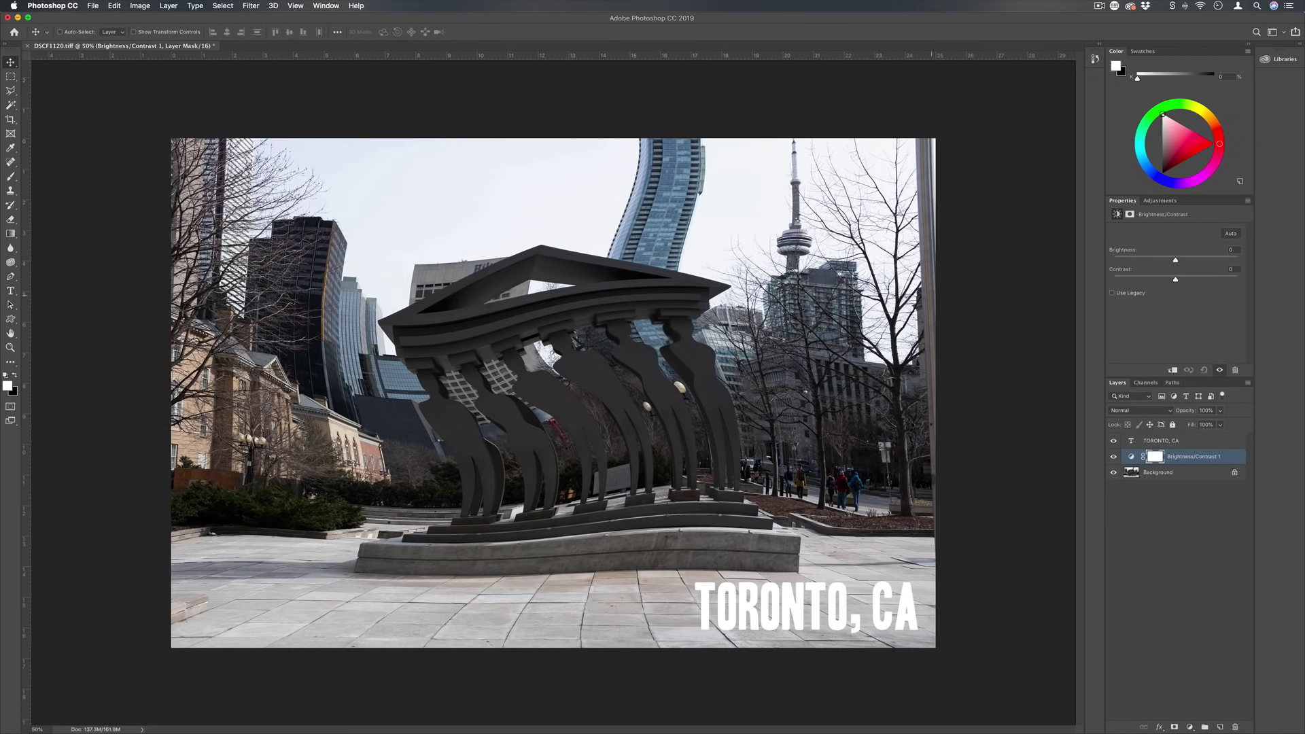
mouse_move(1176, 280)
left_mouse_down()
mouse_move(1198, 280)
mouse_move(1175, 264)
left_mouse_up()
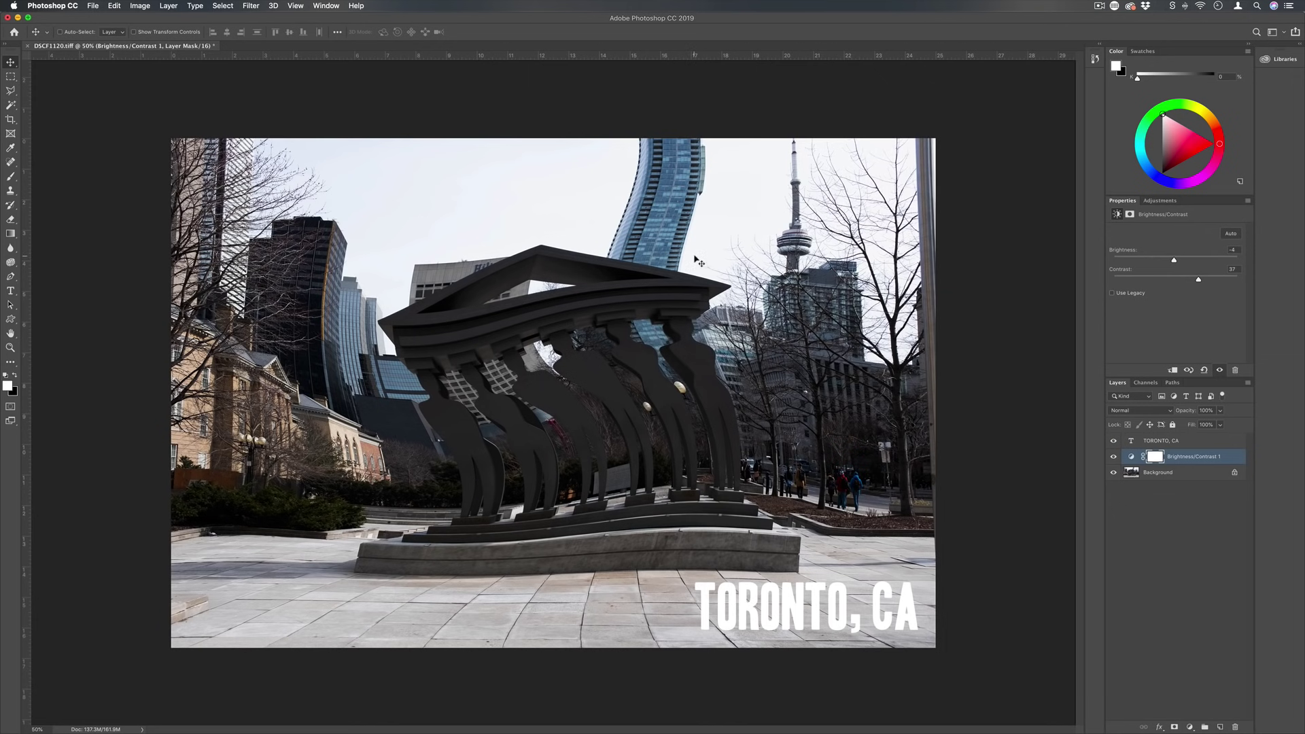
Step: Lasso the person in the blue jacket on the Background layer, replace them using Content-Aware Fill at 100% opacity, and clear the selection
left_click(1206, 468)
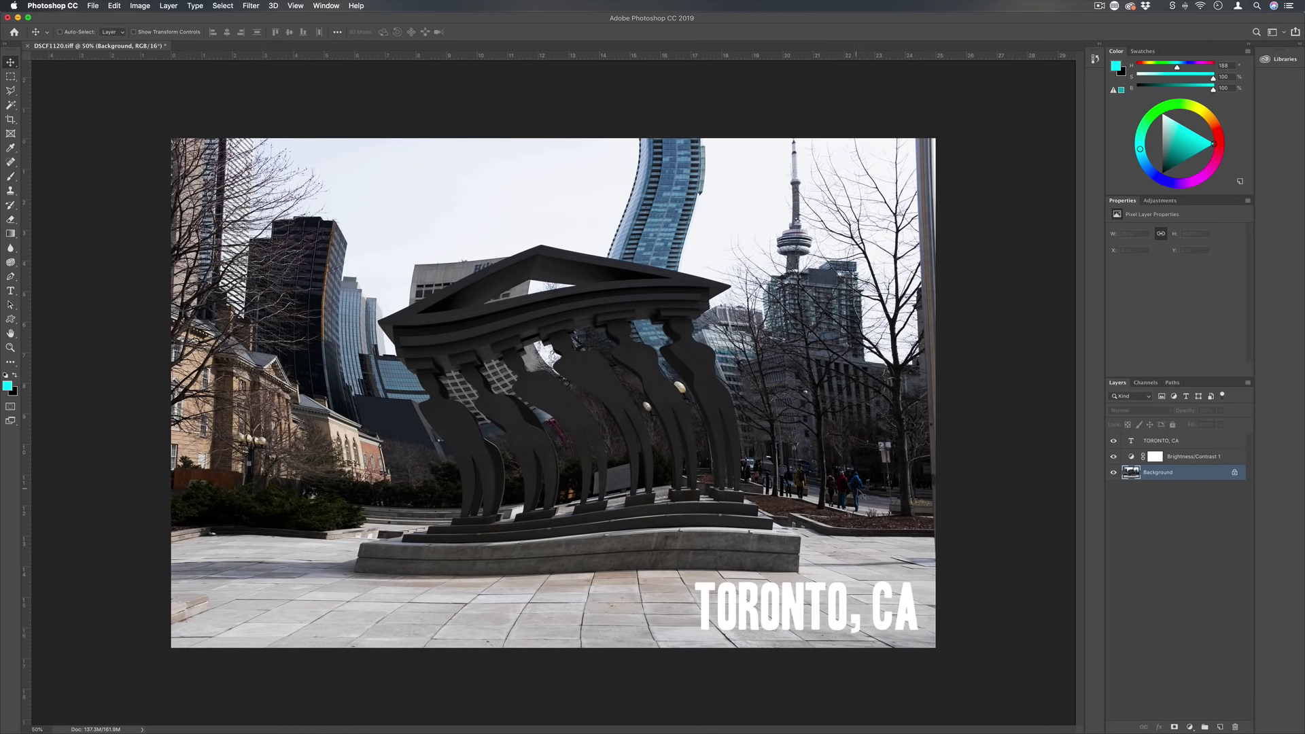
key("super+plus")
key("super+plus")
key("super+plus")
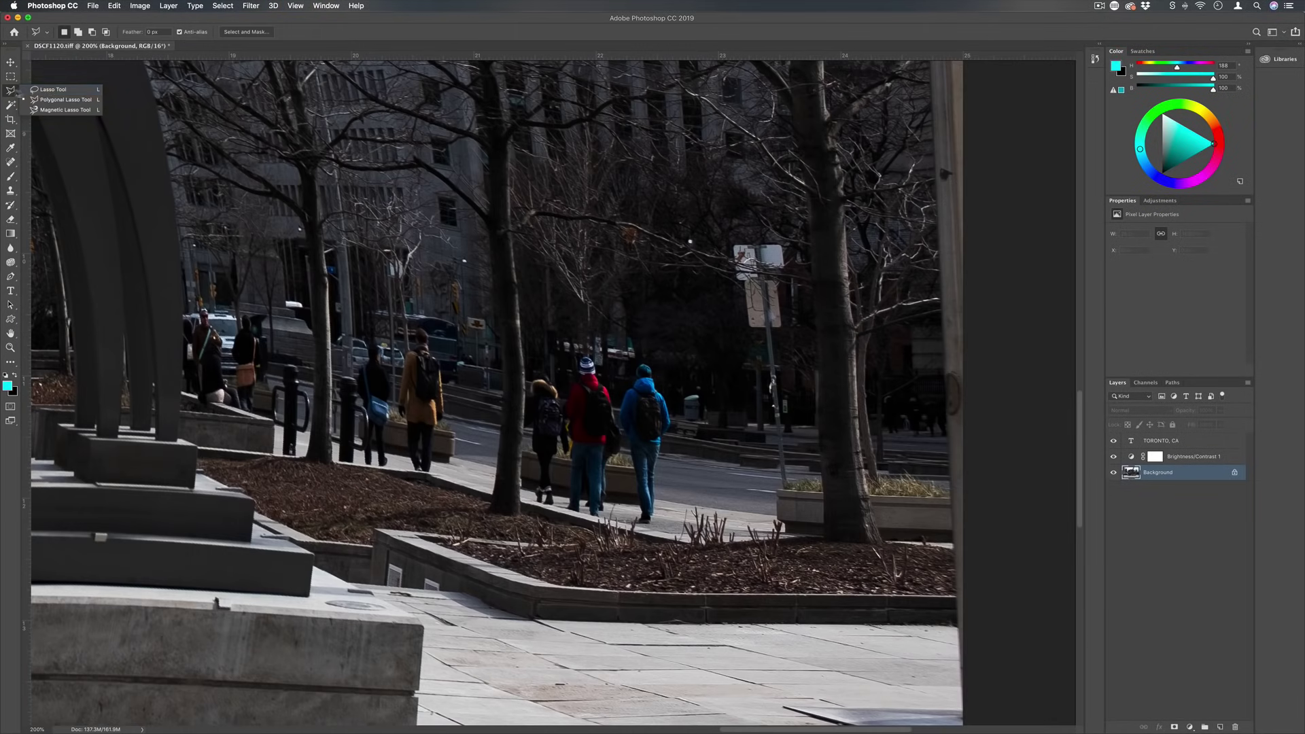
left_click(51, 89)
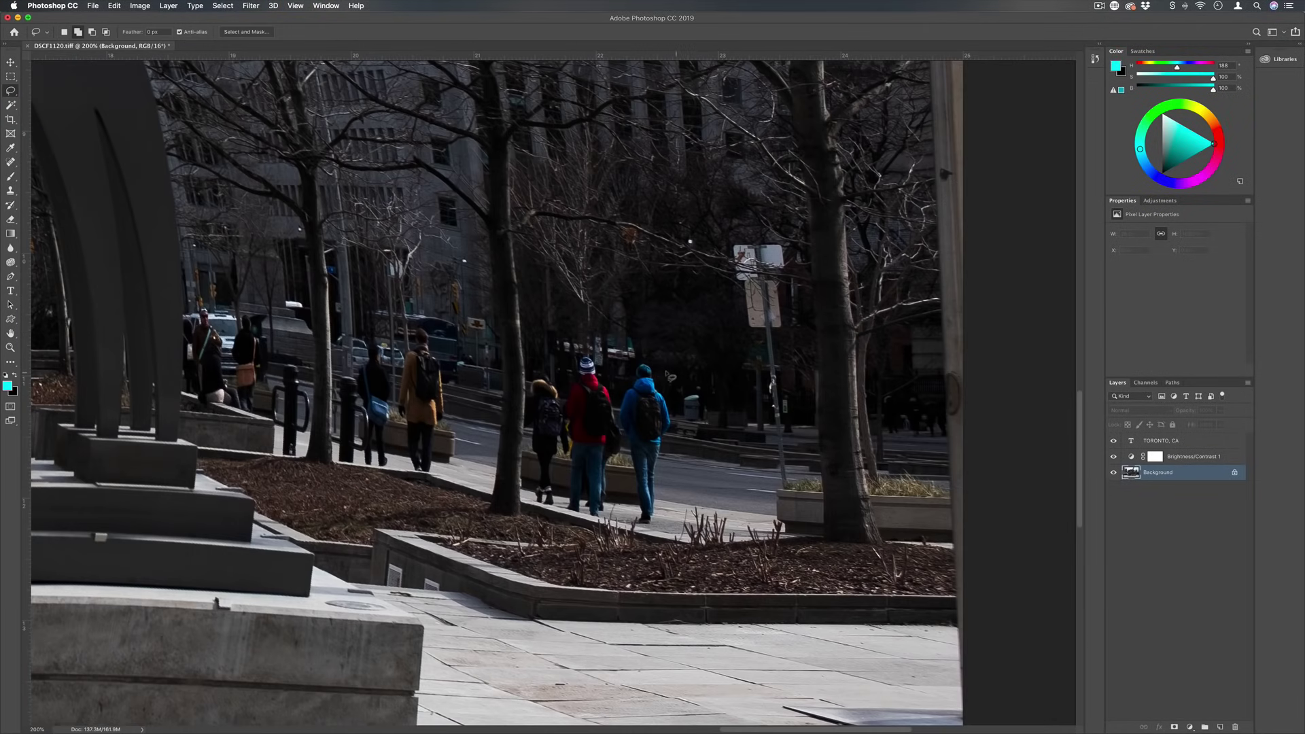
mouse_move(664, 376)
left_mouse_down()
mouse_move(642, 349)
mouse_move(616, 380)
mouse_move(615, 425)
mouse_move(629, 520)
mouse_move(661, 530)
mouse_move(690, 480)
mouse_move(680, 488)
mouse_move(662, 398)
left_mouse_up()
right_click(661, 402)
left_click(725, 528)
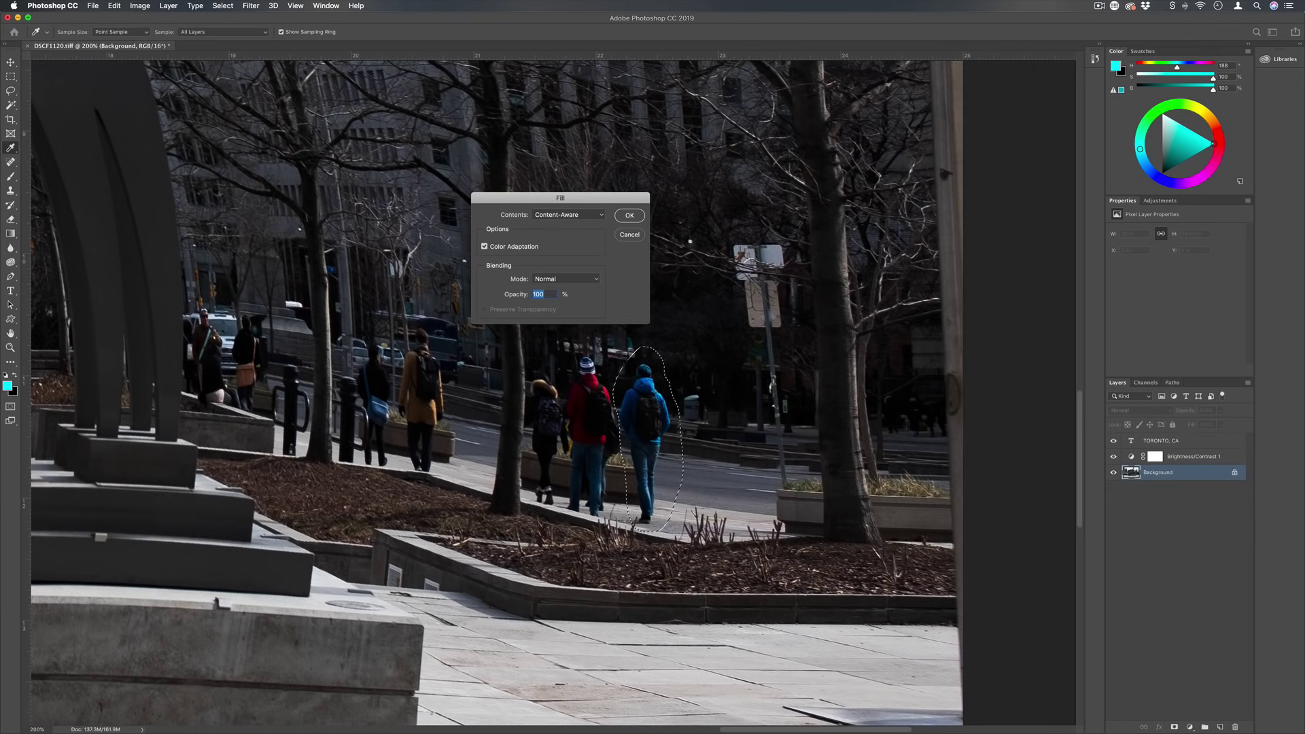
left_click(630, 216)
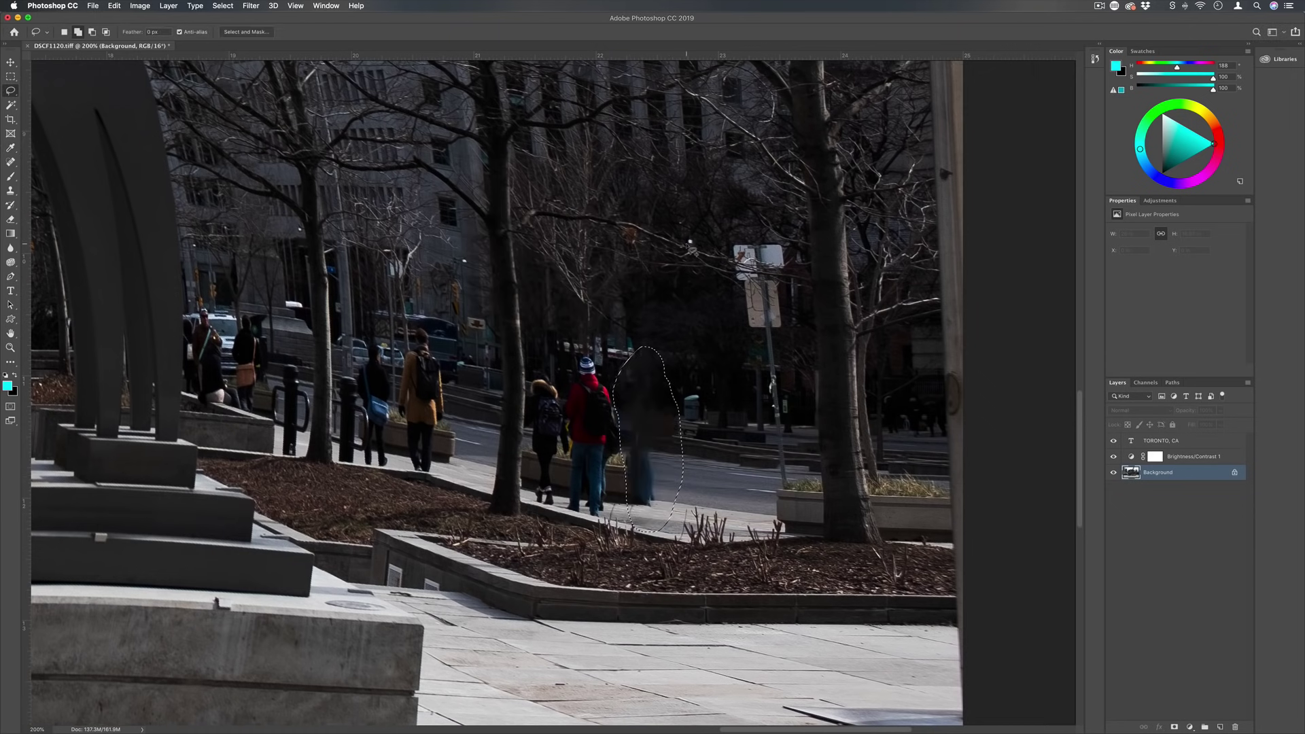
key("super+d")
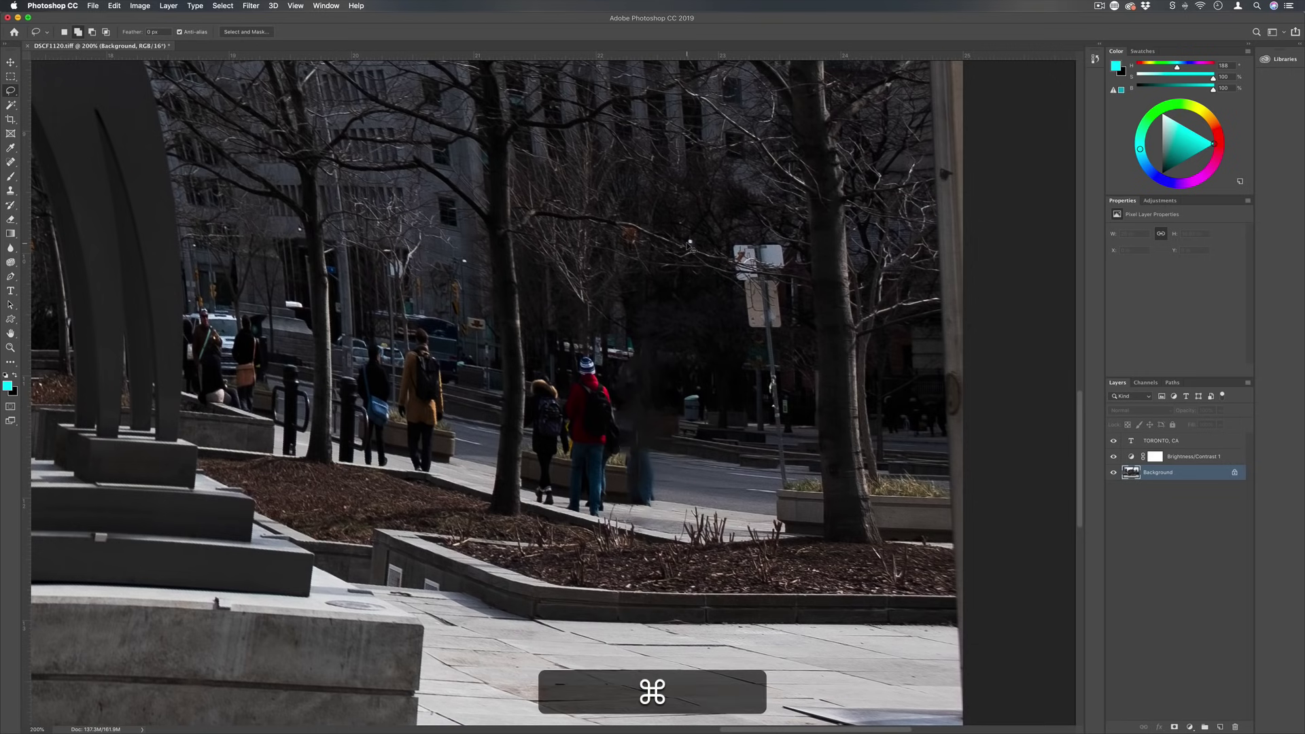
key("super+minus")
key("super+minus")
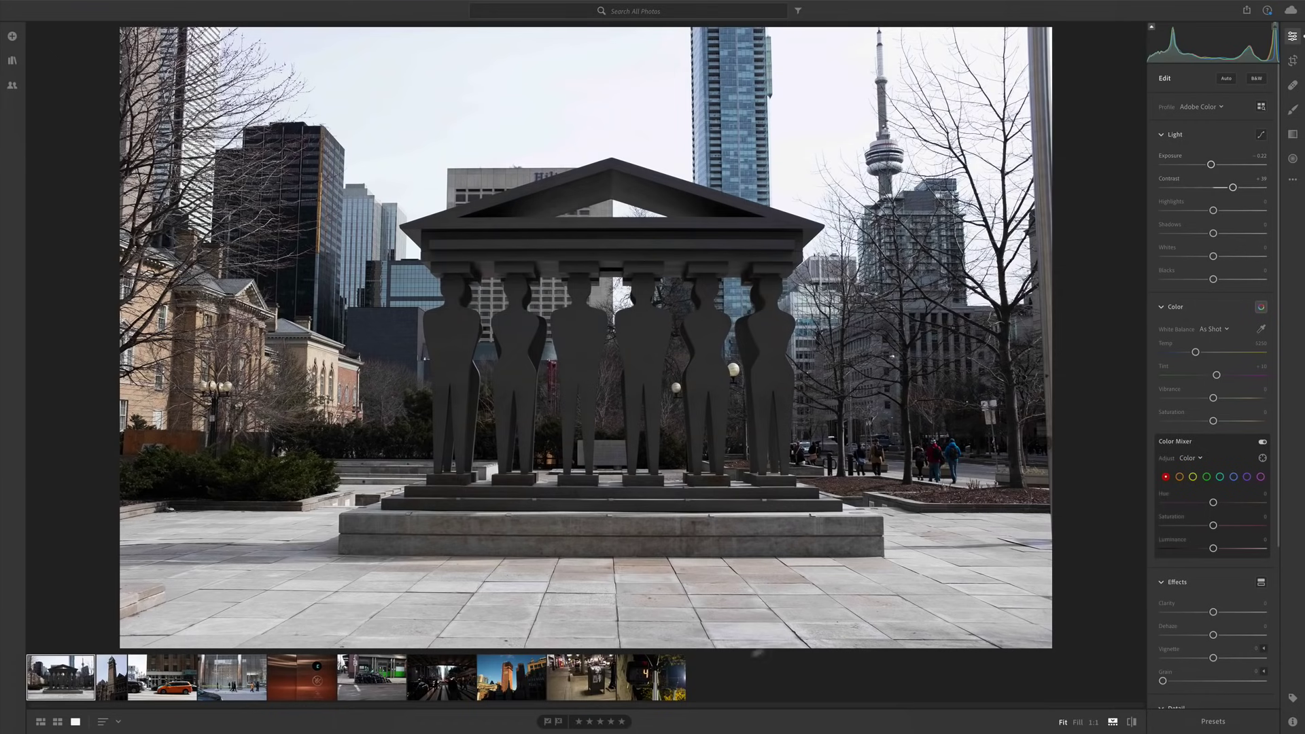
Step: Switch to Lightroom and browse the filmstrip photos from the monument through the orange taxi to the sunlit high-rise
left_click(116, 676)
left_click(162, 676)
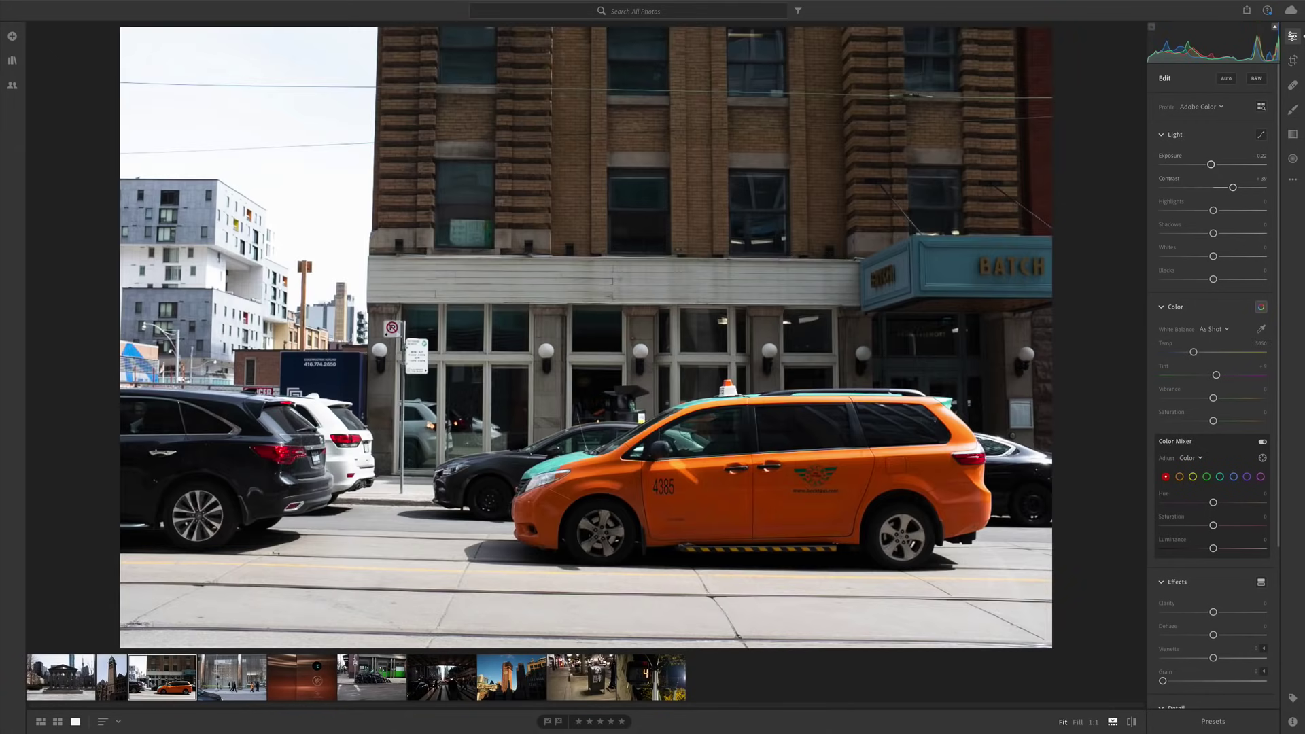
left_click(231, 677)
left_click(307, 676)
left_click(375, 674)
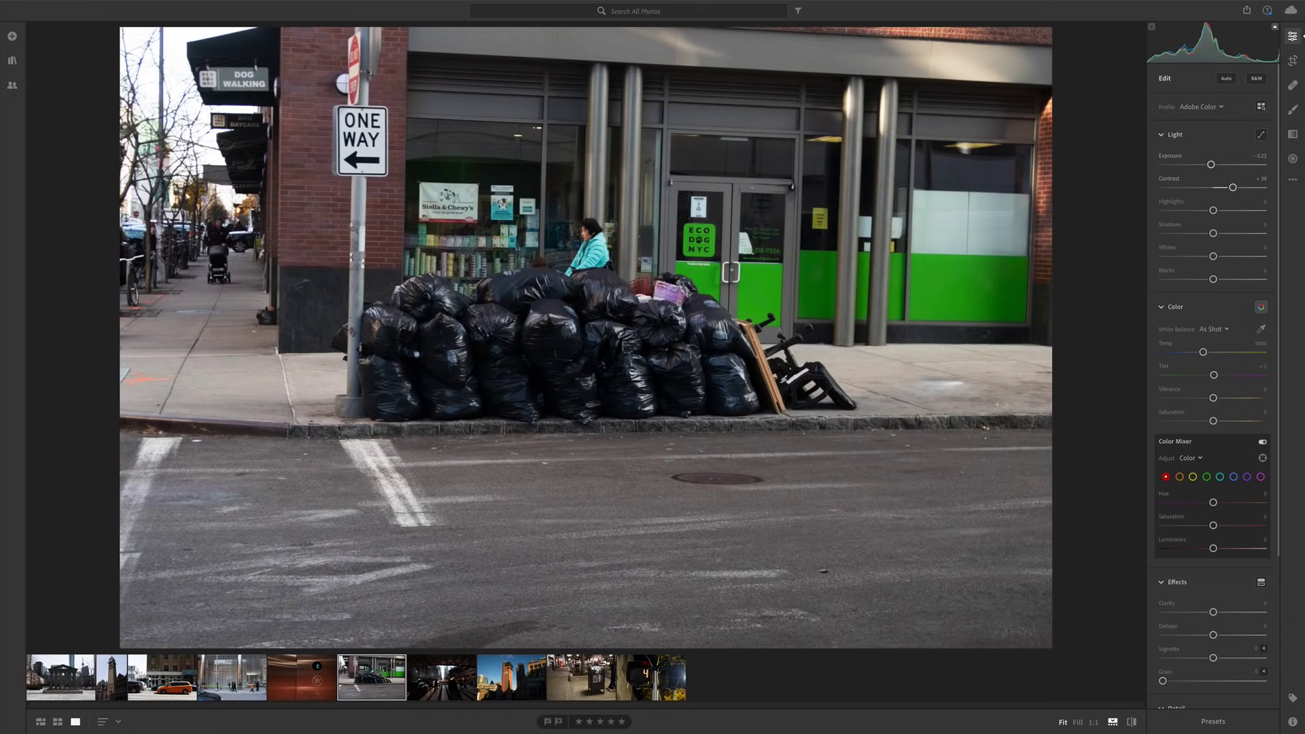
left_click(432, 680)
left_click(511, 678)
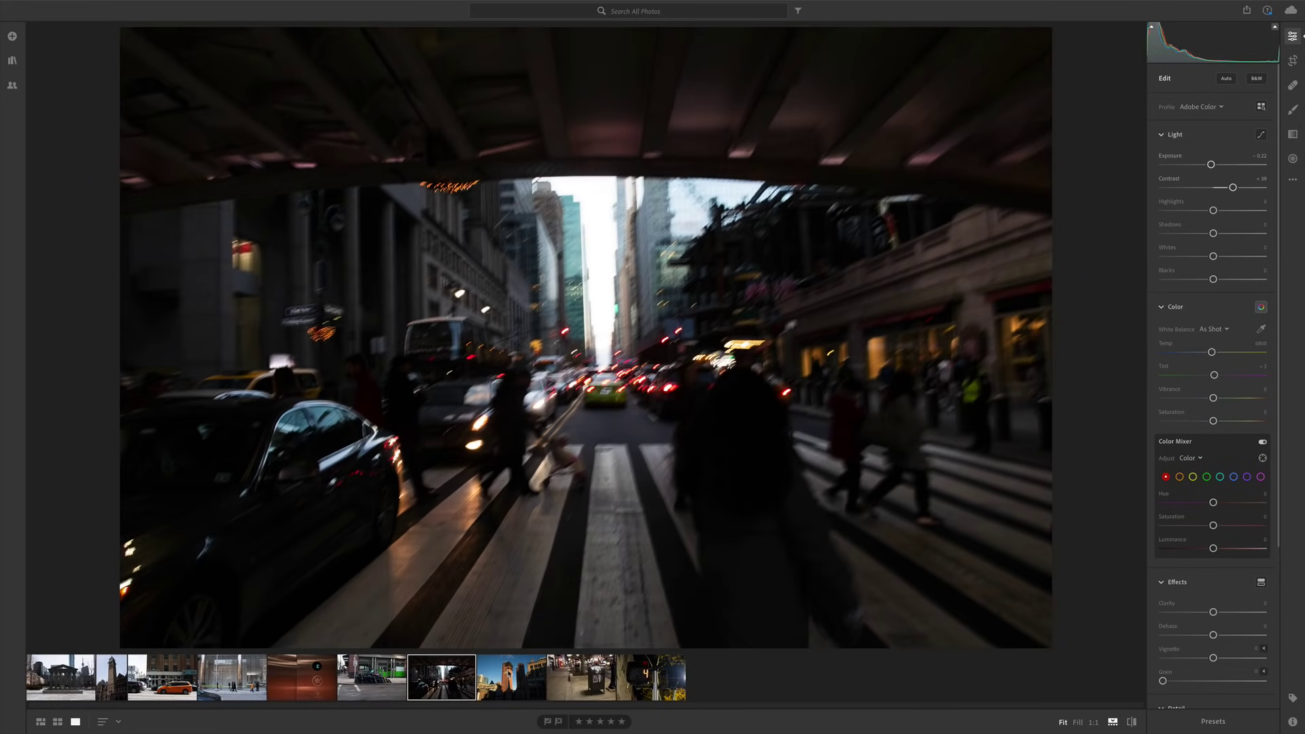
left_click(12, 60)
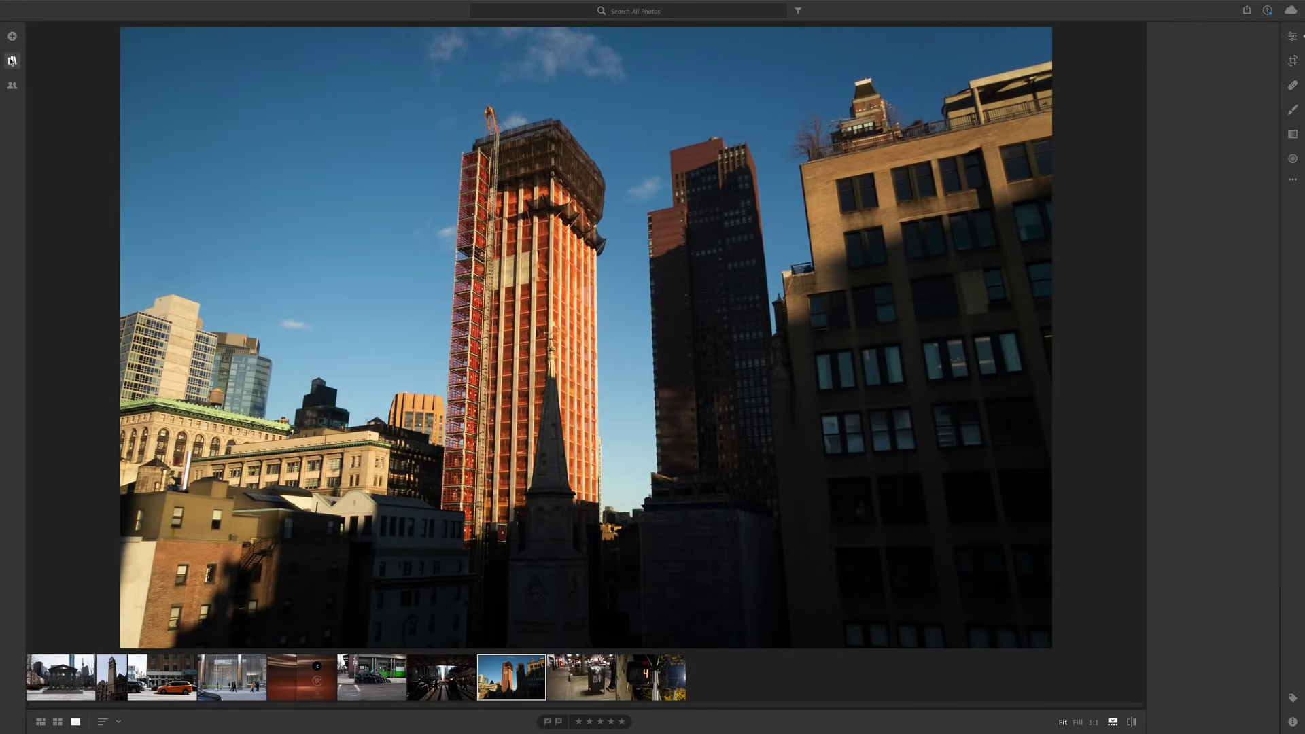
left_click(12, 60)
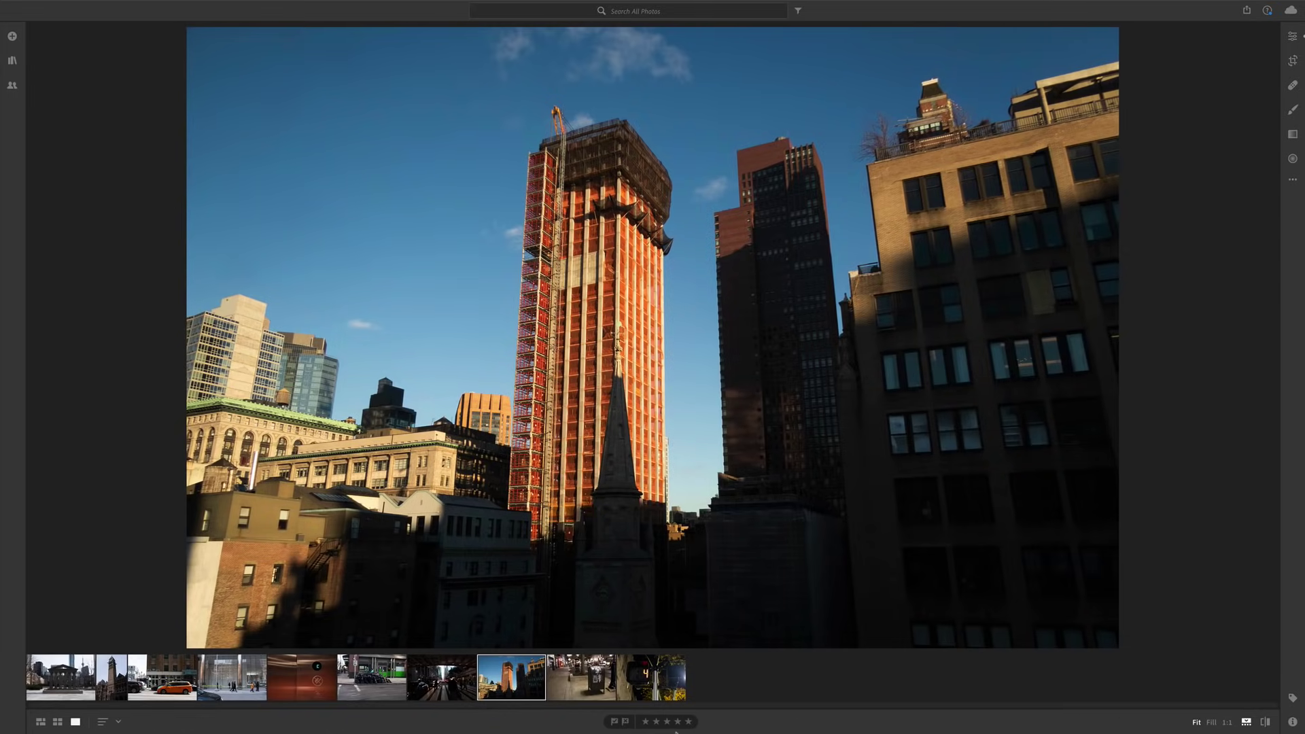
Step: Switch to Photoshop and arrange B577.jpg and DSCF1120.tiff side by side
mouse_move(670, 729)
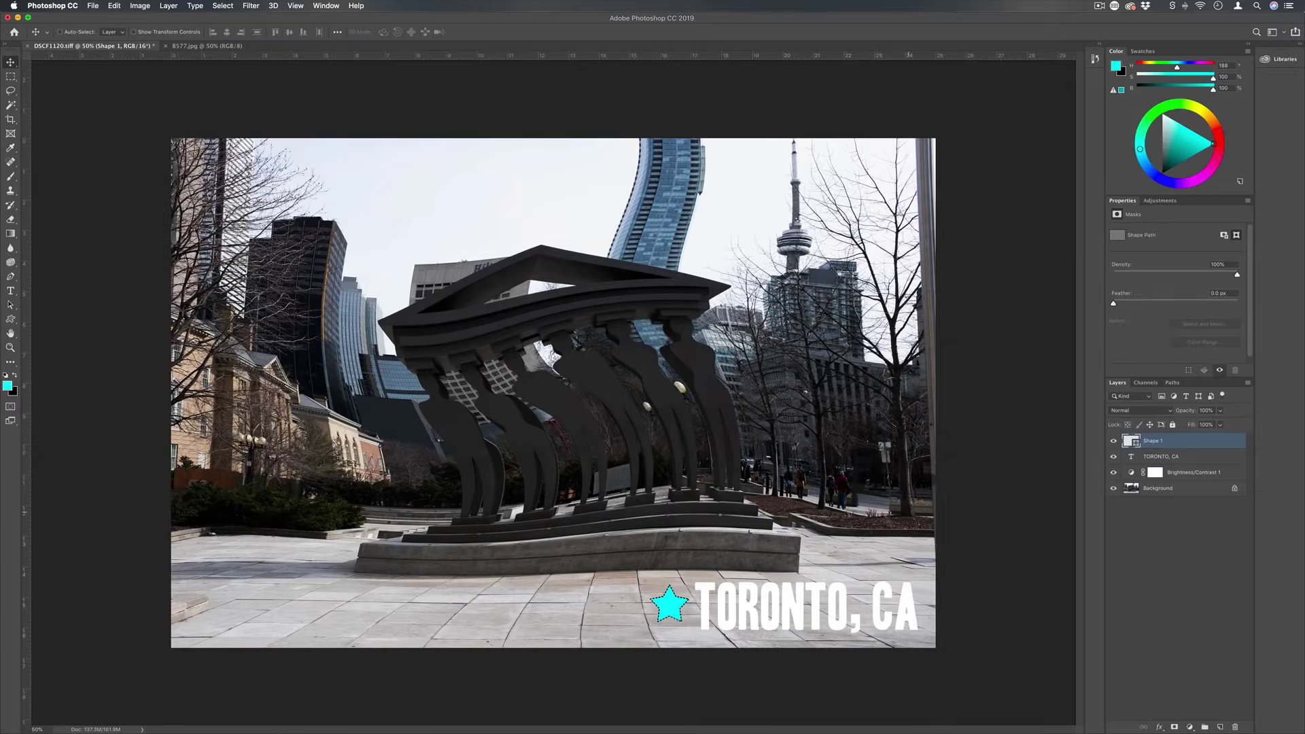
left_click(93, 6)
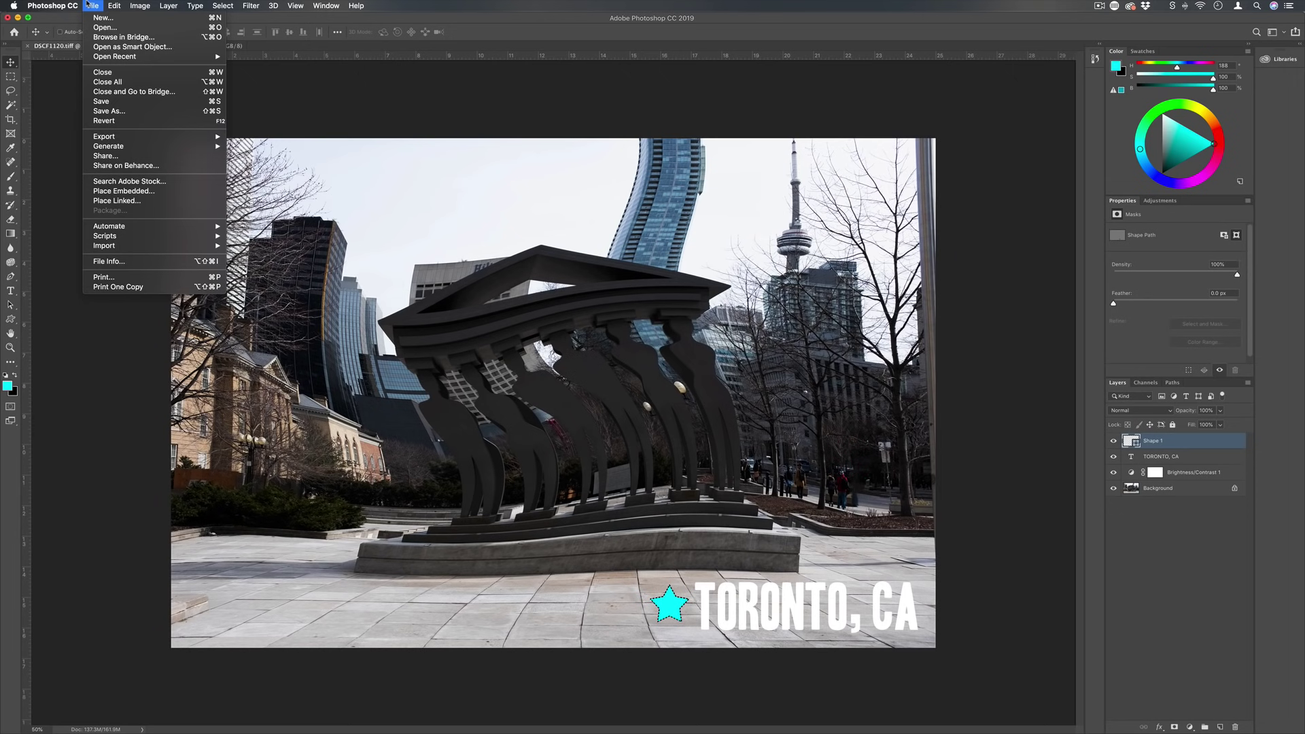
left_click(93, 5)
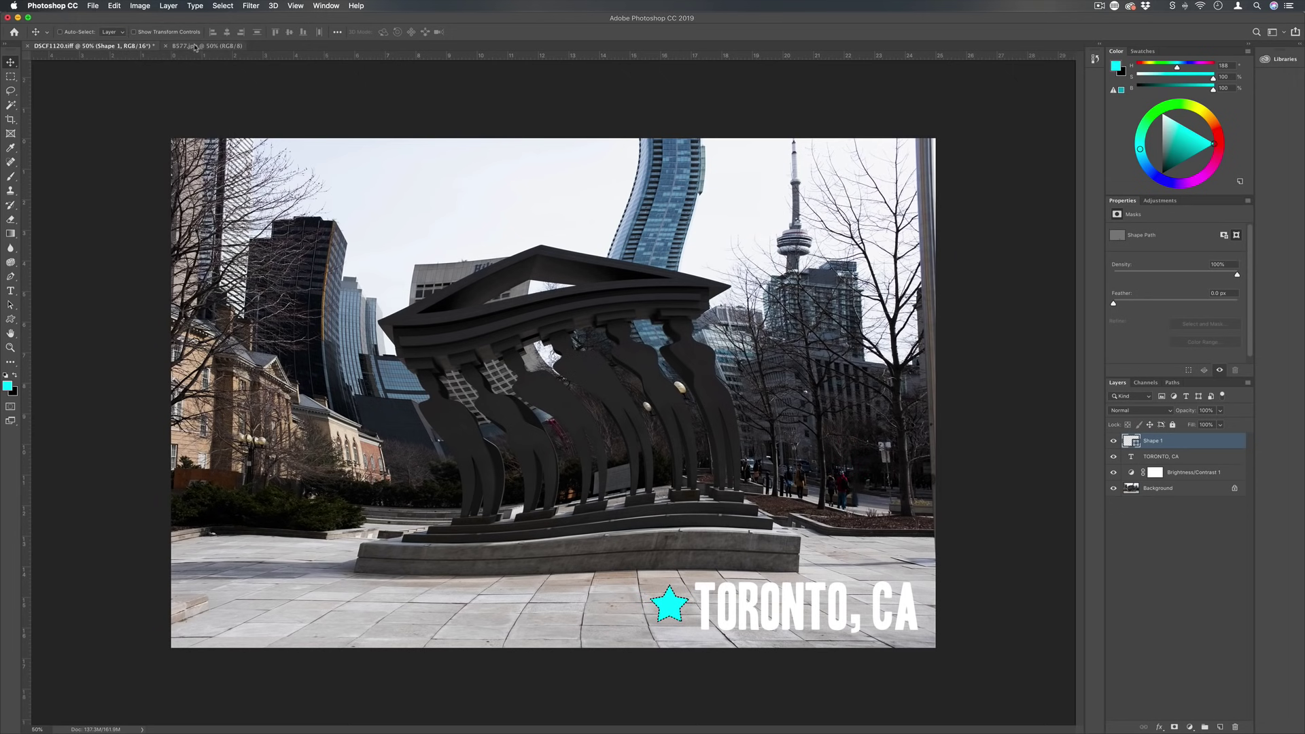
left_click(199, 46)
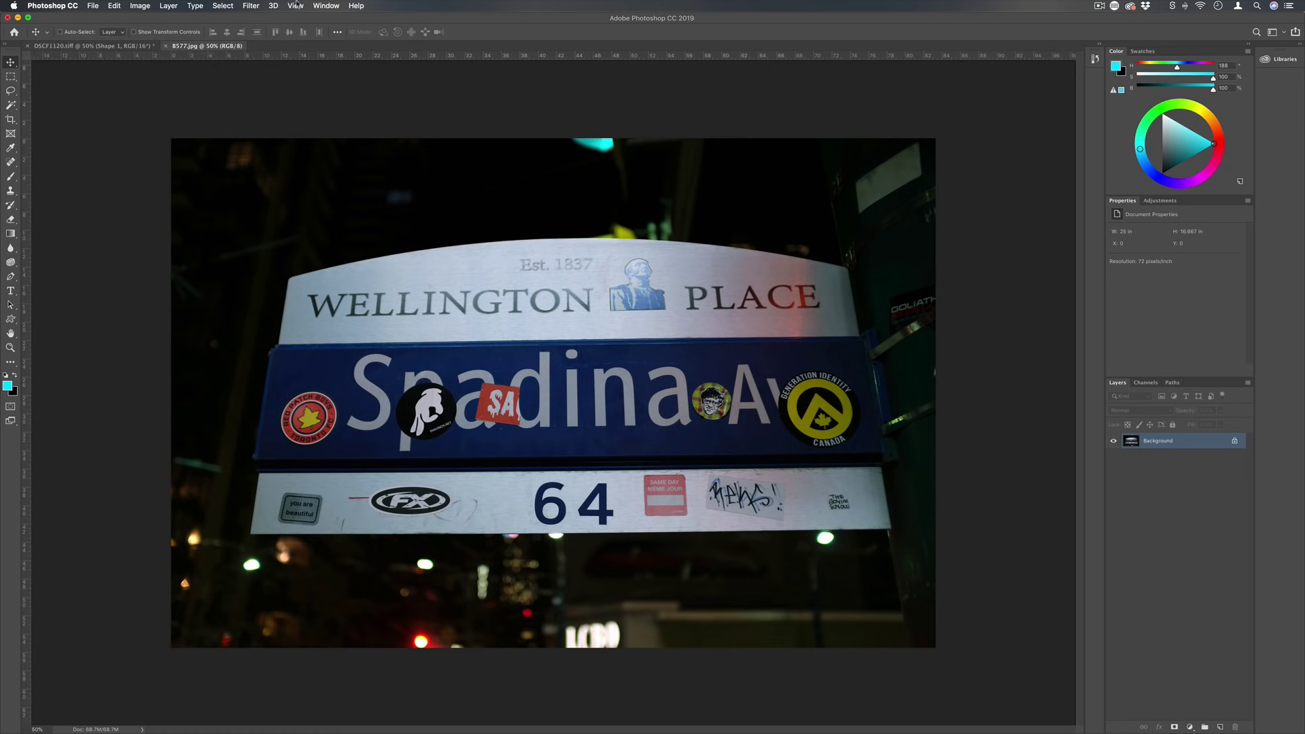
left_click(326, 6)
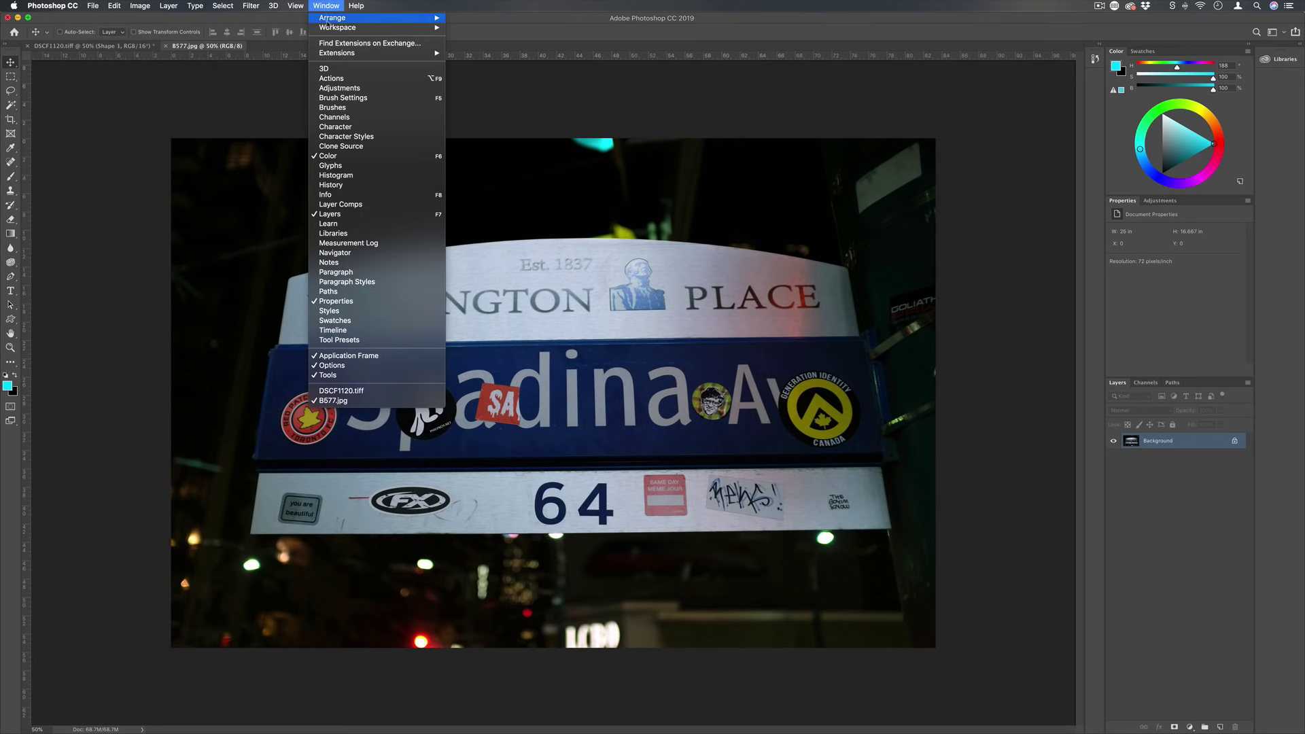
mouse_move(328, 19)
left_click(497, 51)
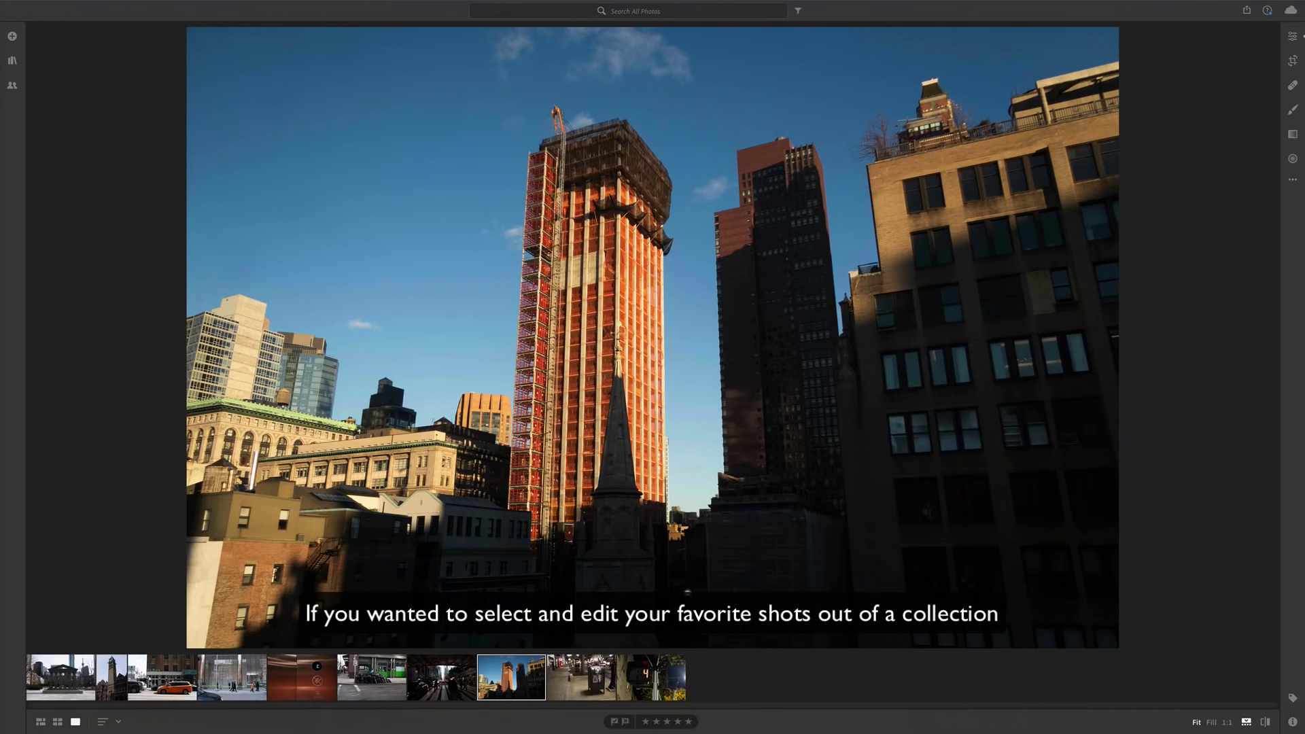
Step: View the monument photo and the night photos at the end of Lightroom's filmstrip
left_click(66, 680)
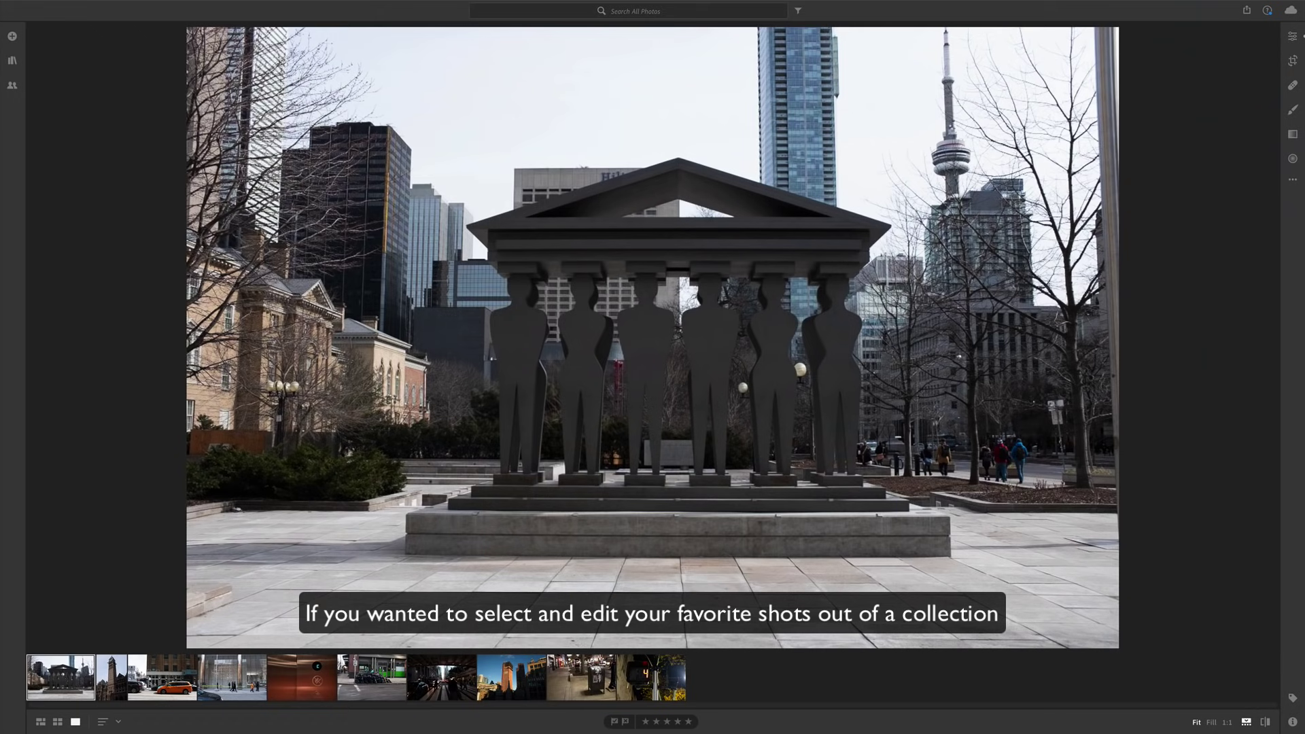
left_click(656, 686)
left_click(589, 684)
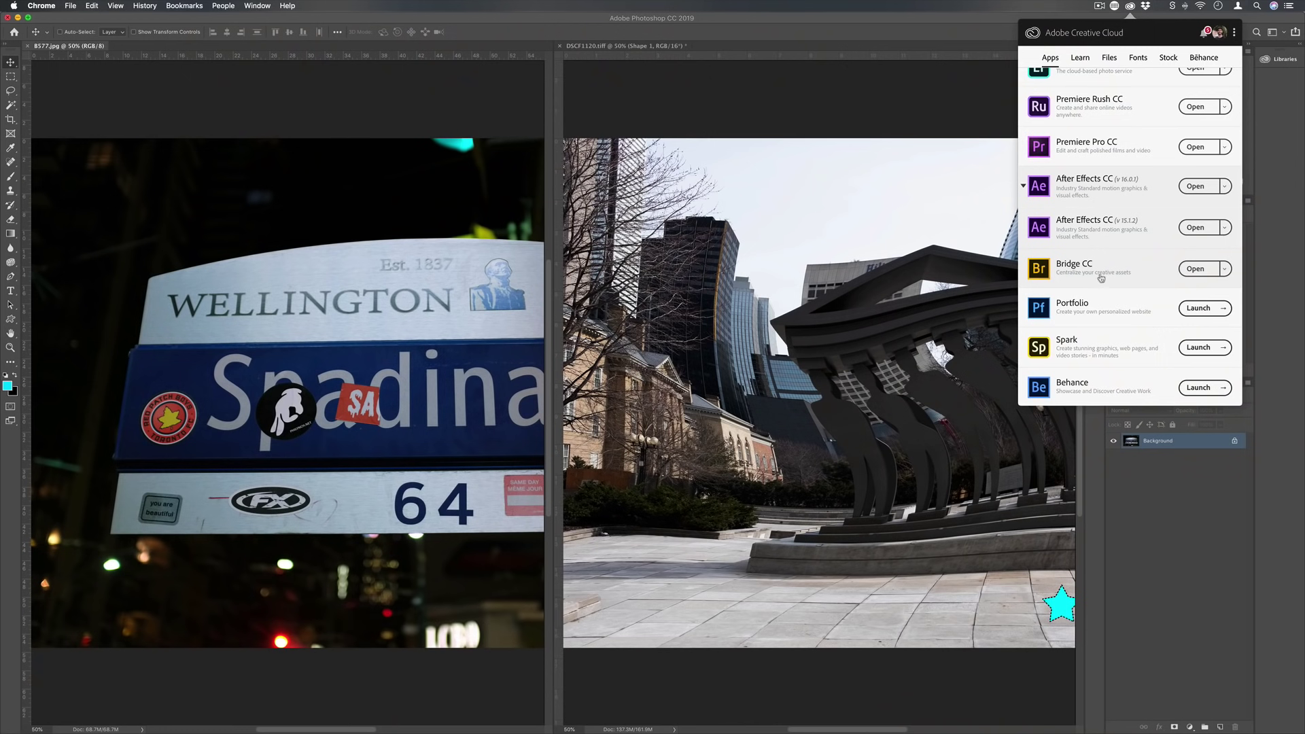
Step: Launch Bridge CC, preview the stock photos B493.jpg and B494.jpg, and return to Photoshop
left_click(1195, 269)
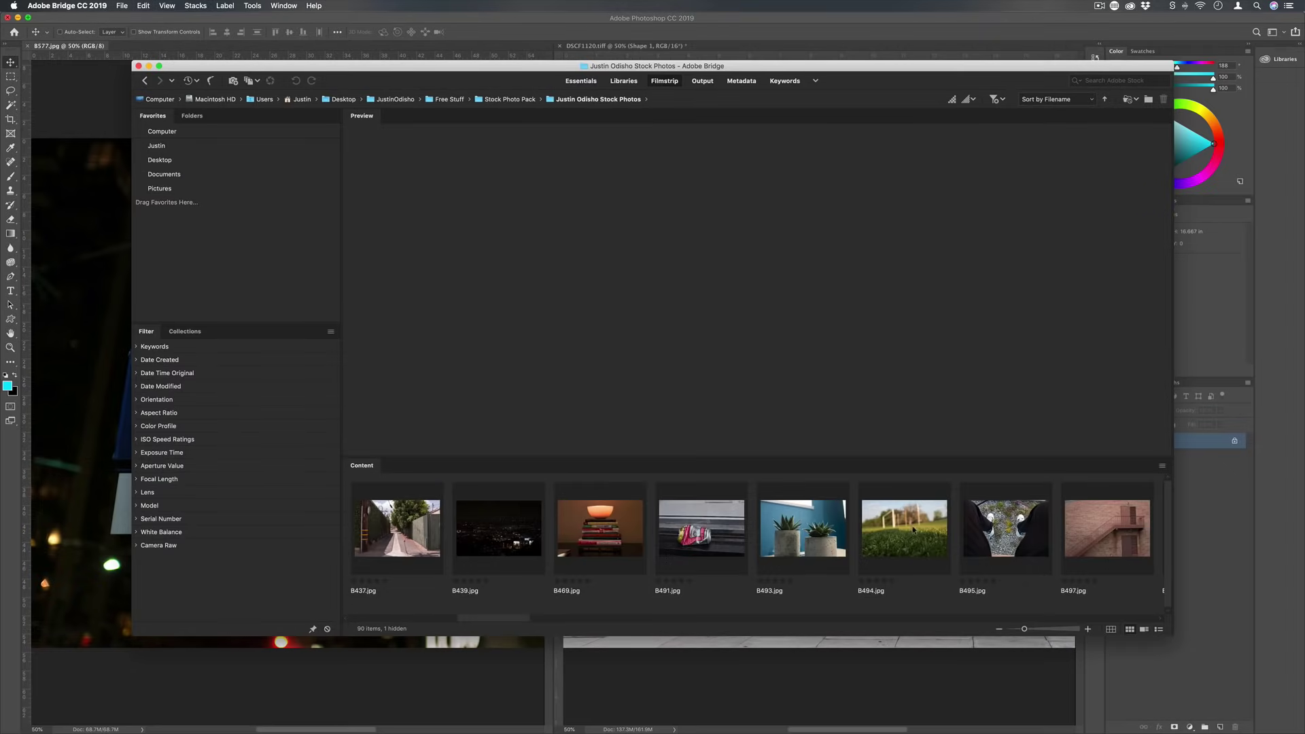
left_click(815, 537)
left_click(904, 531)
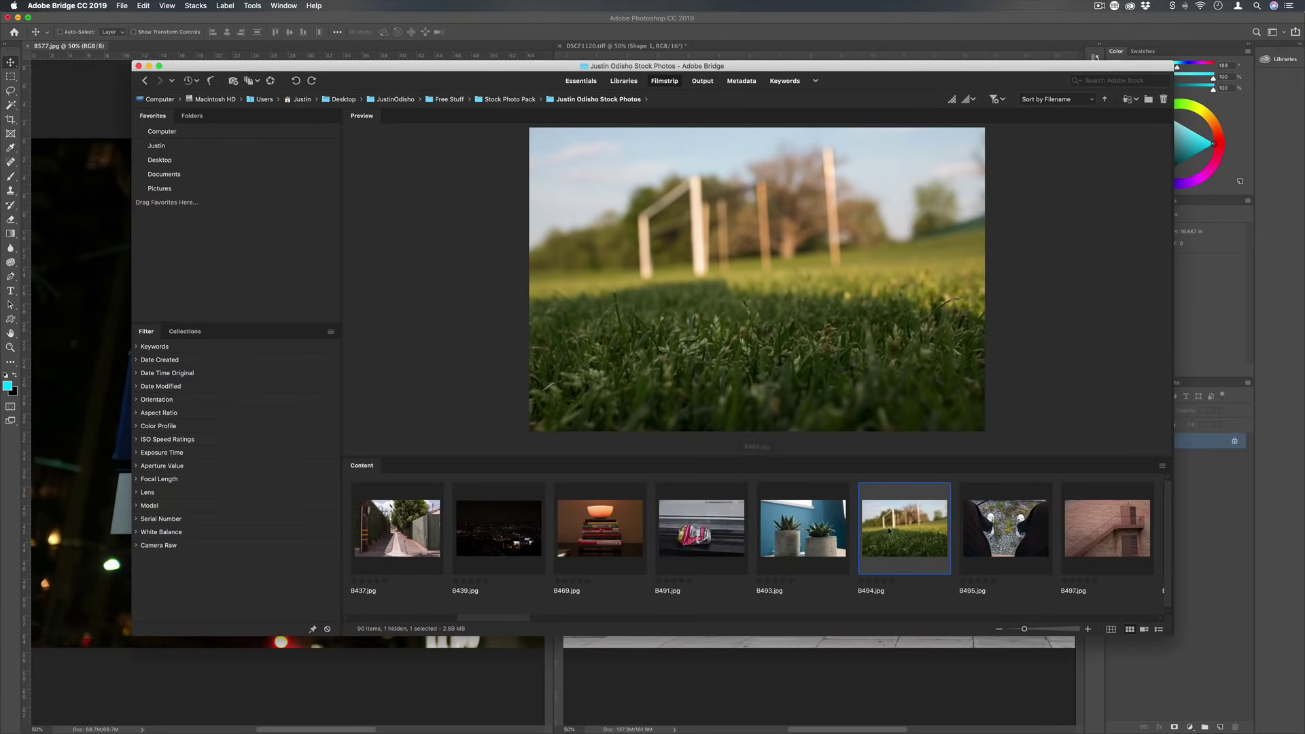
left_click(809, 682)
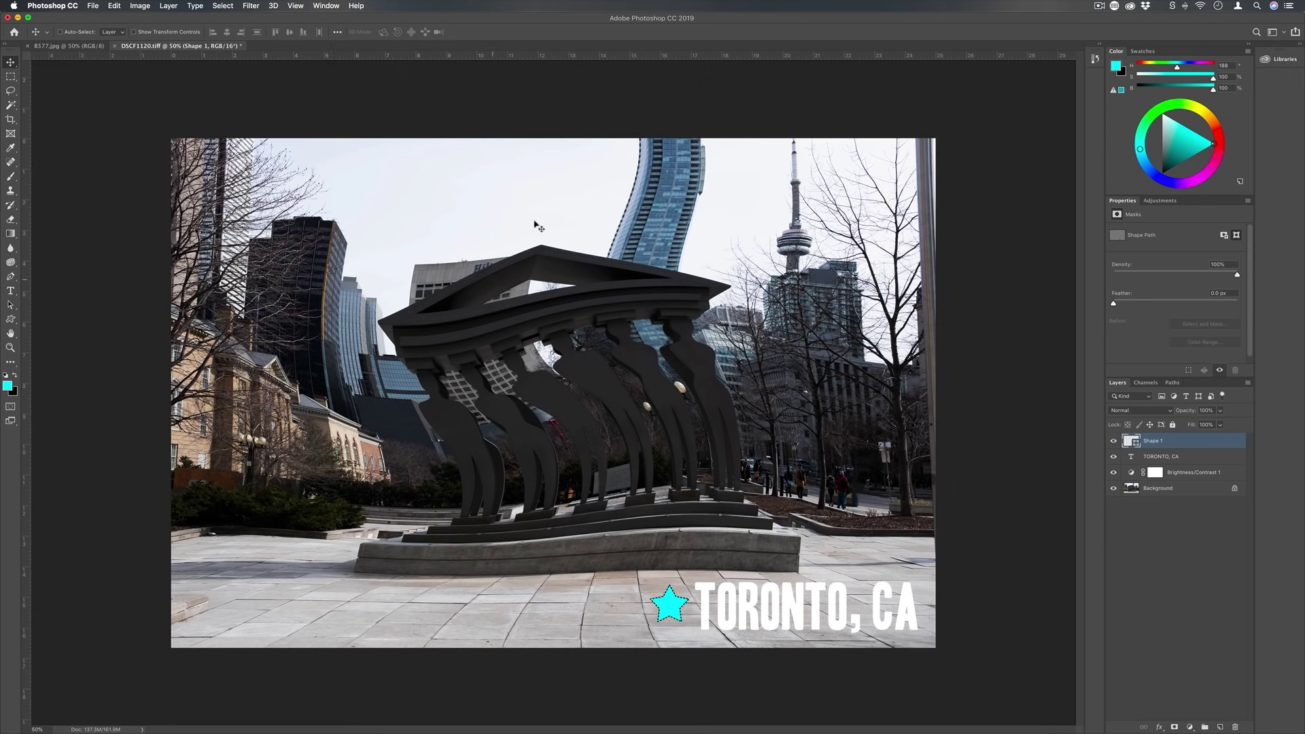
Step: Switch to Lightroom and try raising the monument photo's exposure to +0.18 before reducing it again
left_click(92, 5)
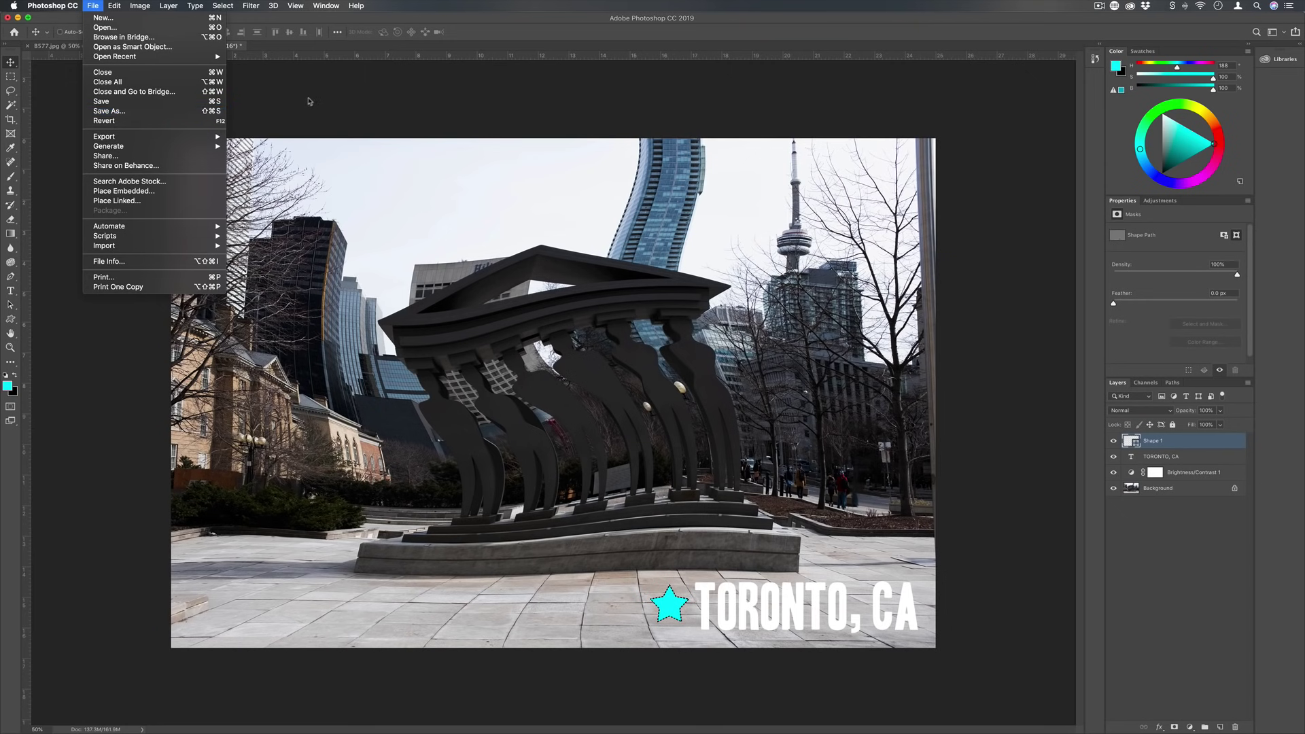
left_click(347, 97)
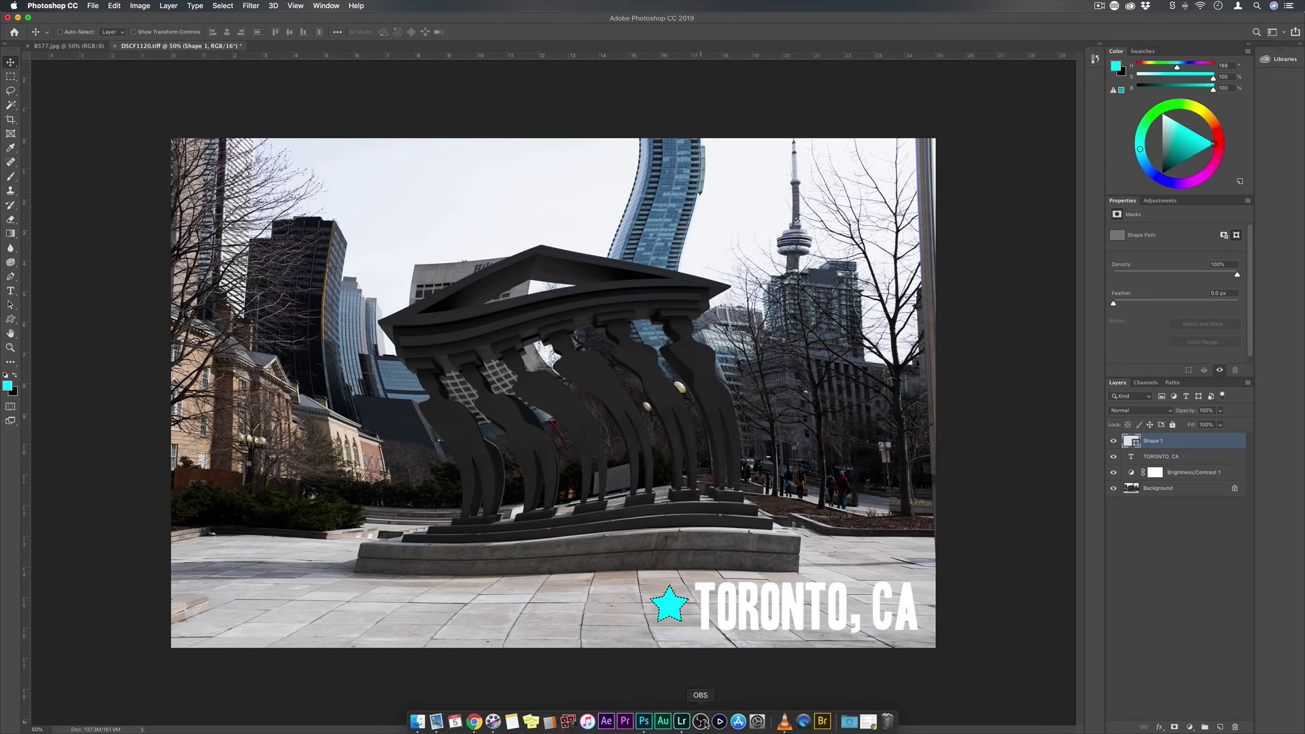
left_click(694, 722)
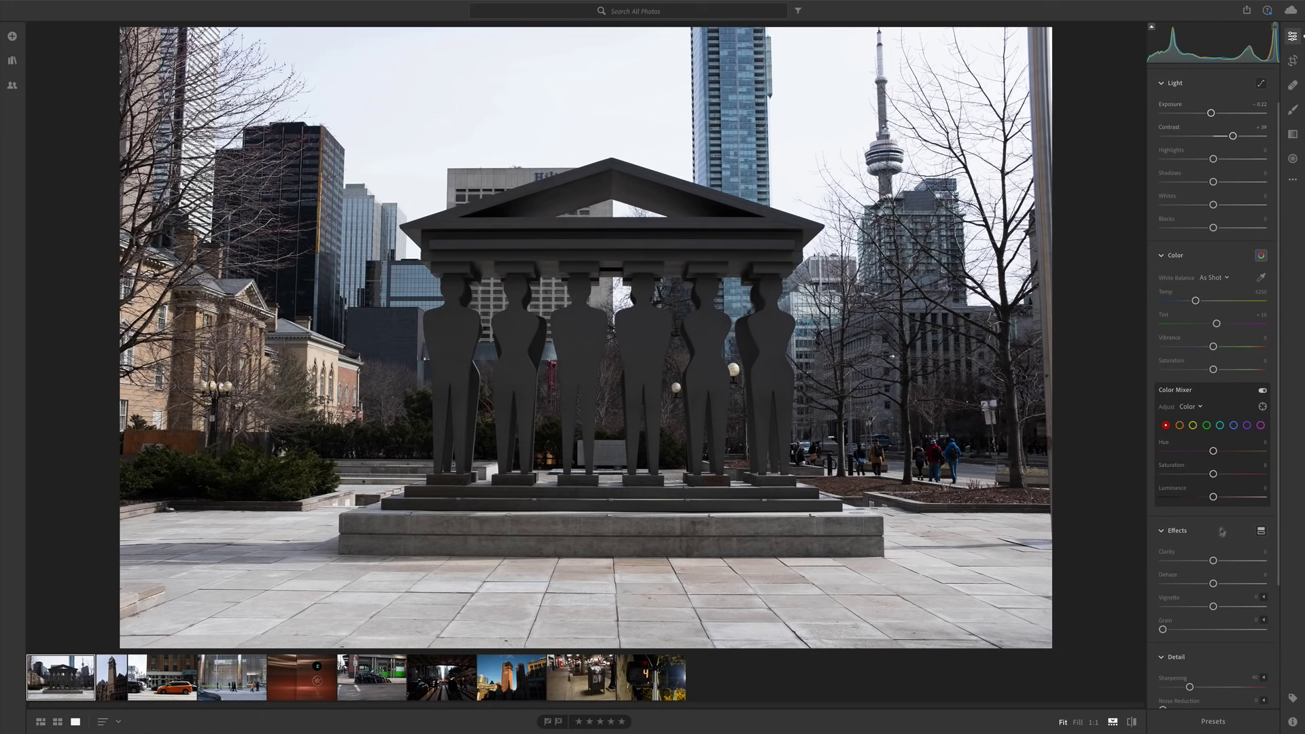
left_click_drag(1211, 164, 1215, 164)
key("backslash")
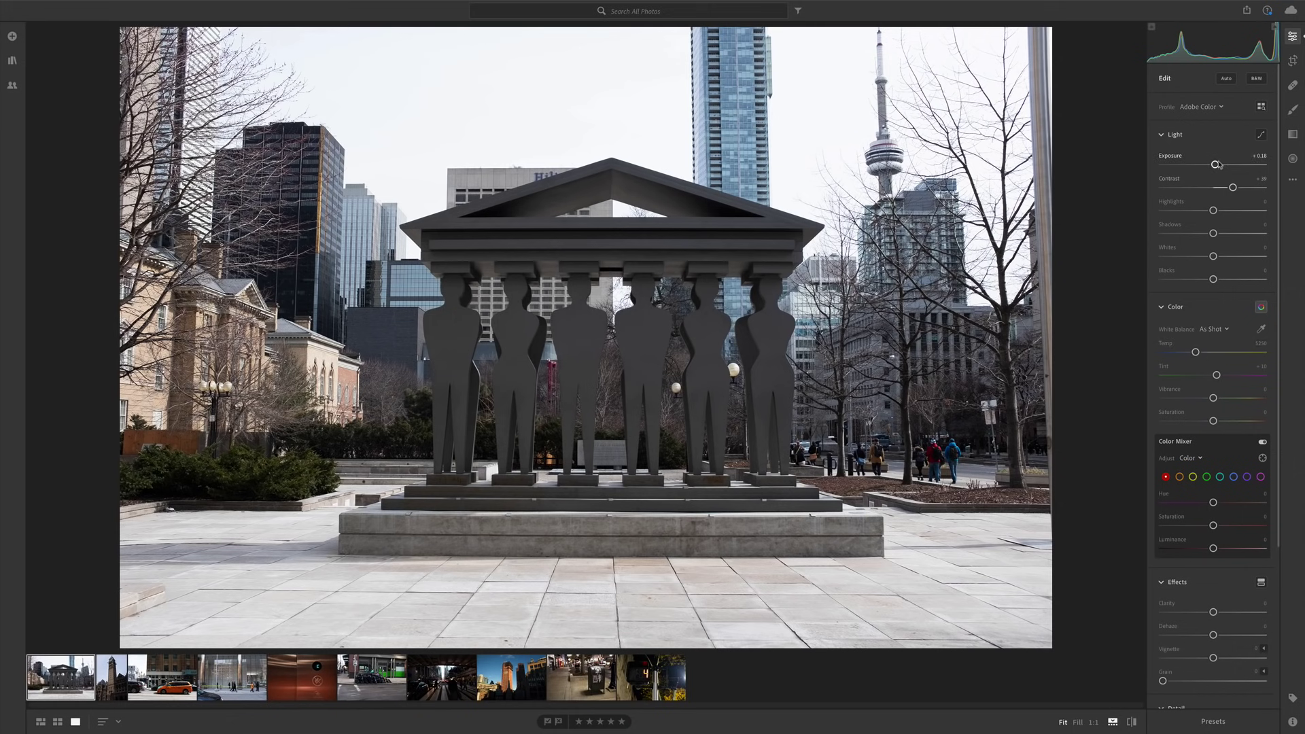
mouse_move(1215, 165)
left_mouse_down()
mouse_move(1231, 165)
mouse_move(1210, 165)
left_mouse_up()
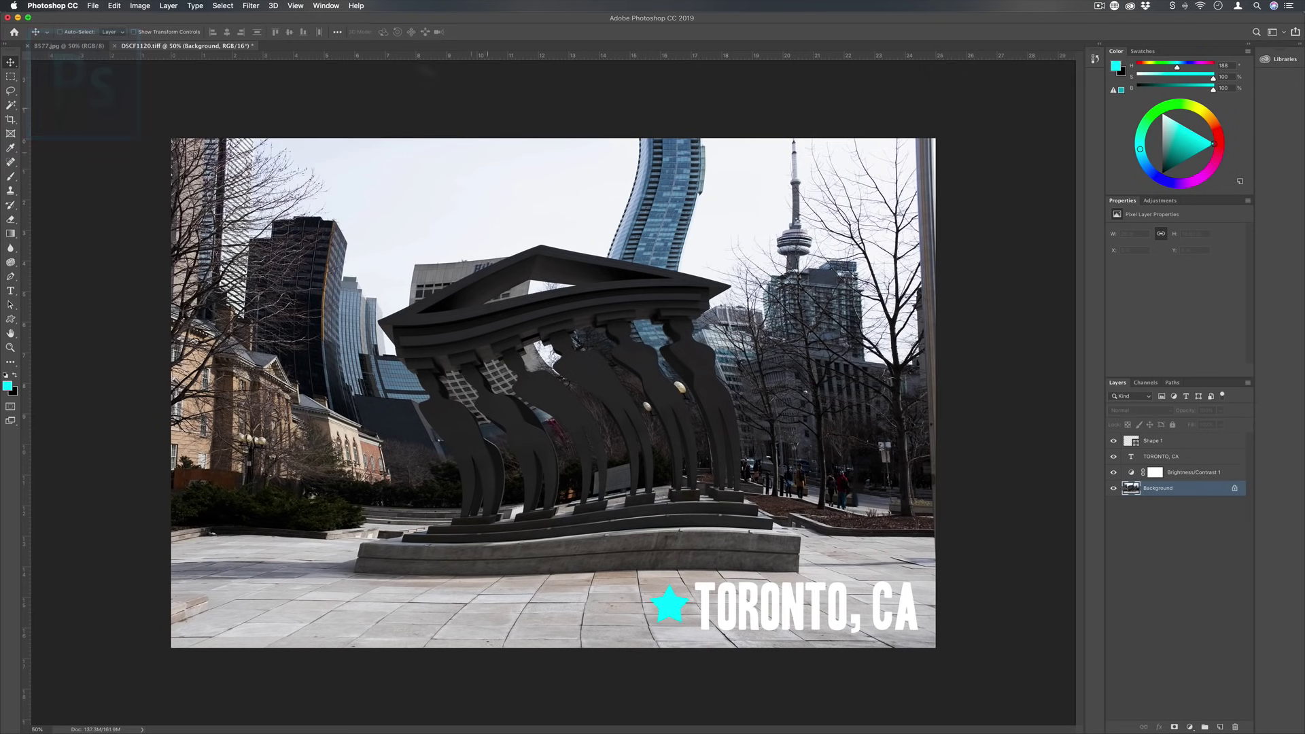
Step: Examine the Camera Raw Filter's adjustments on Photoshop's Background layer without applying them, and switch back to Lightroom
left_click(251, 6)
left_click(306, 69)
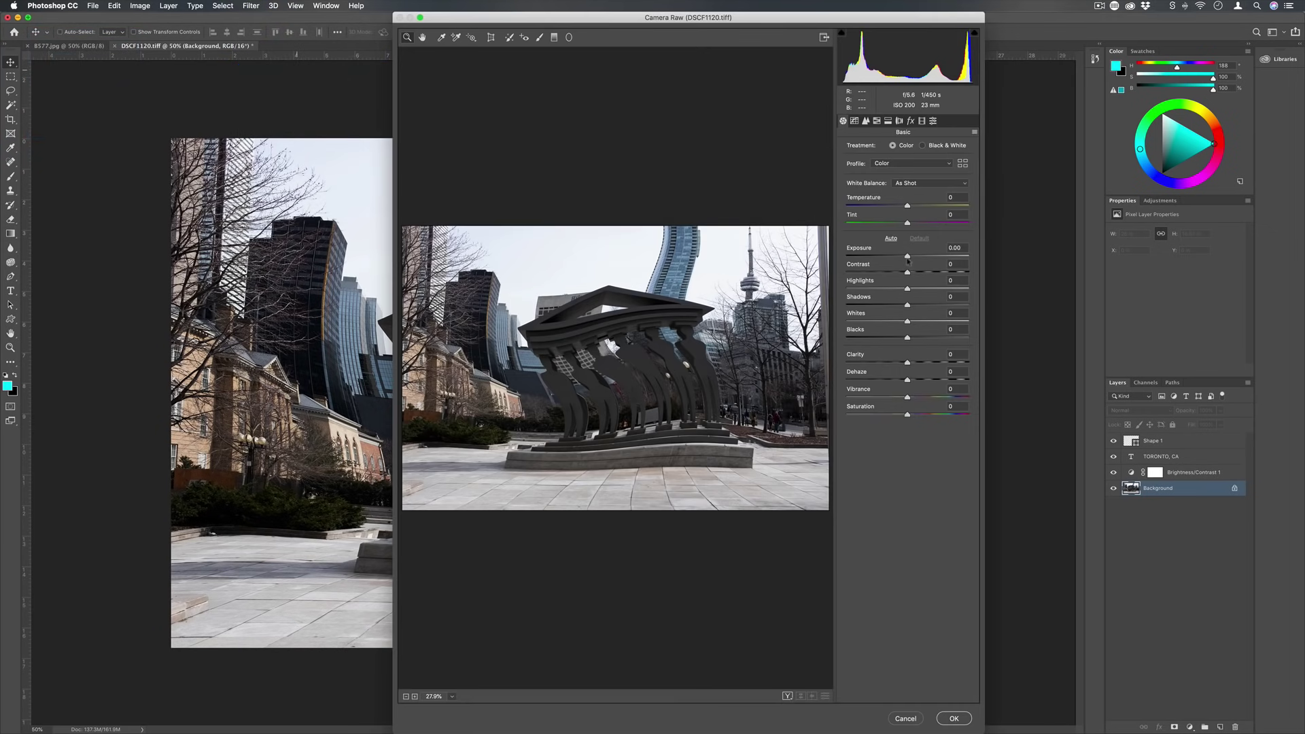
key("Escape")
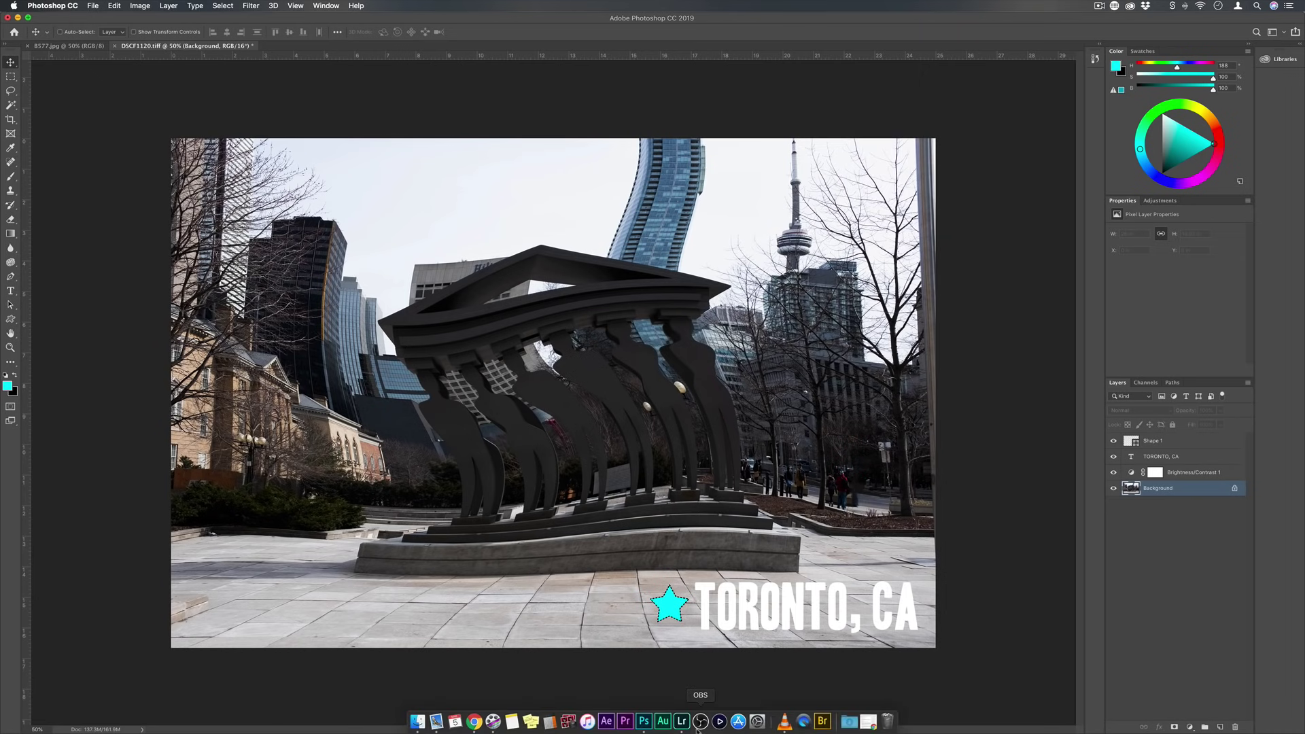
left_click(683, 719)
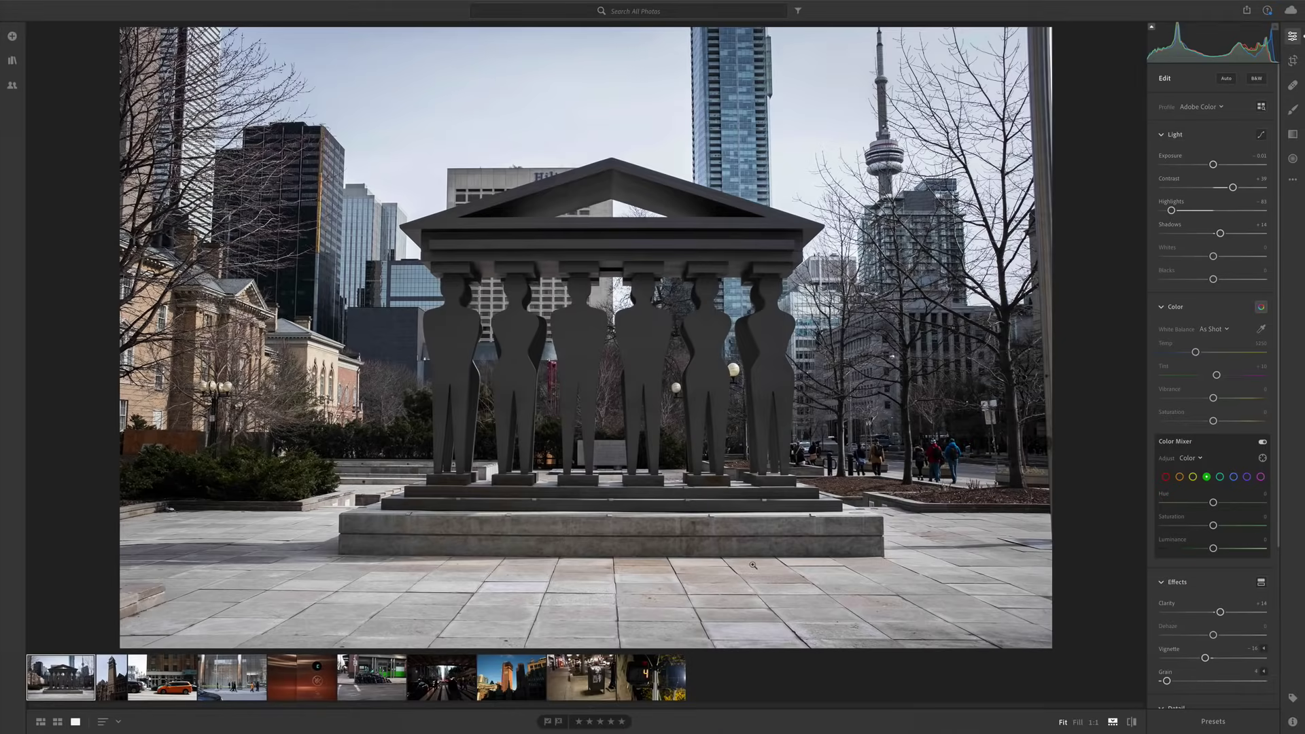